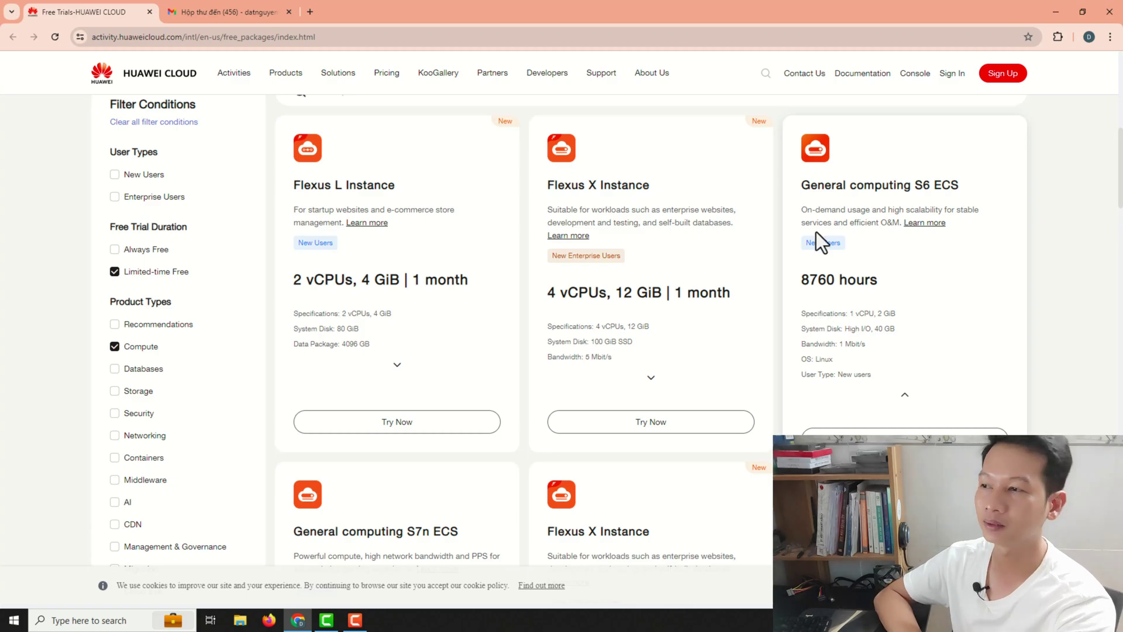
Check the S6 ECS card's 8760-hour, 1 vCPU, 40 GB specs and request its free trial
scroll(1055, 337, up, 1)
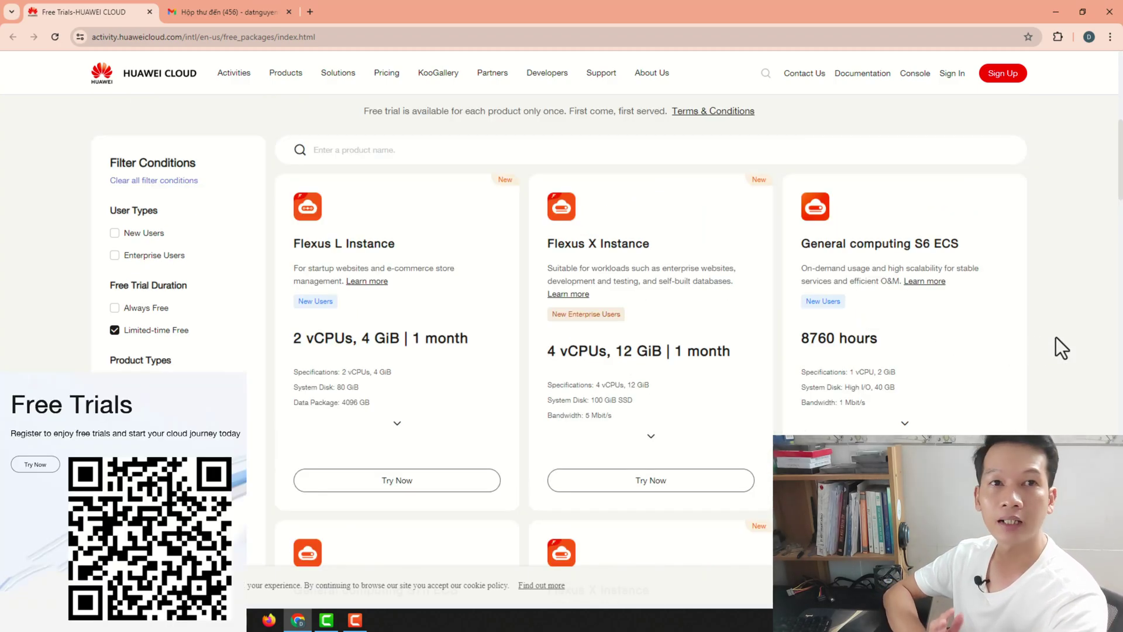
scroll(935, 362, down, 5)
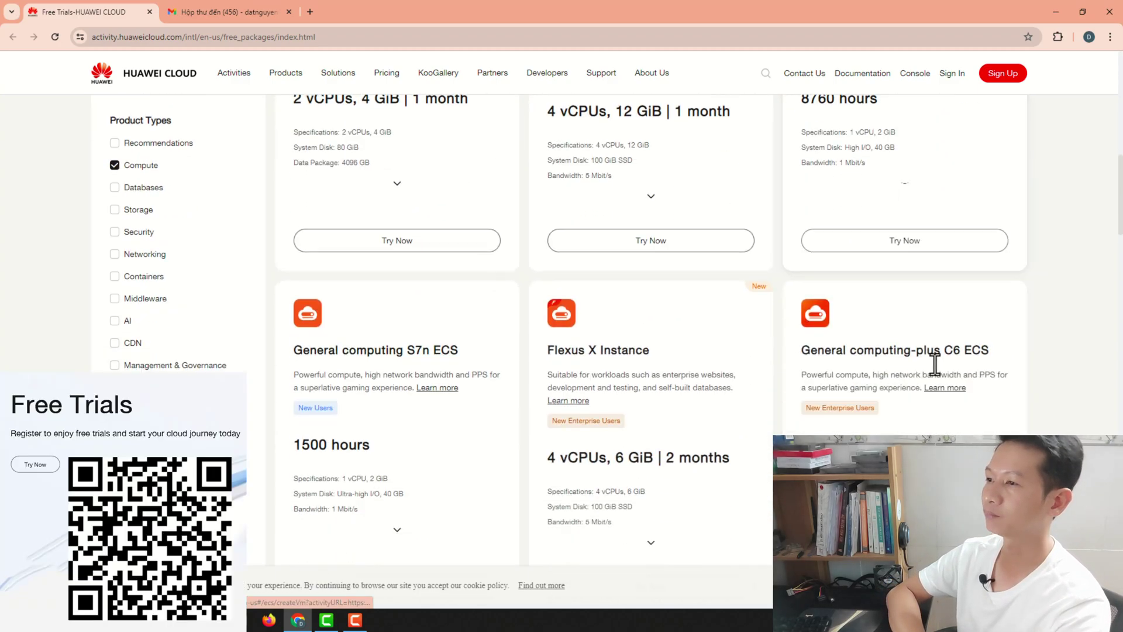
scroll(936, 366, up, 5)
scroll(942, 369, down, 2)
scroll(946, 372, up, 2)
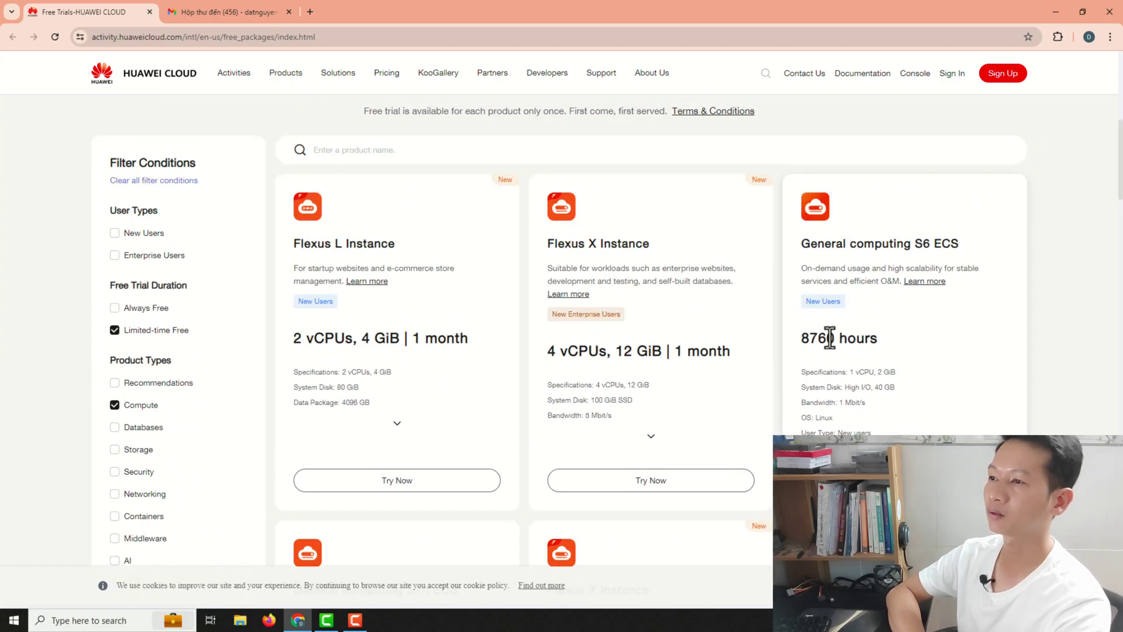
double_click(810, 340)
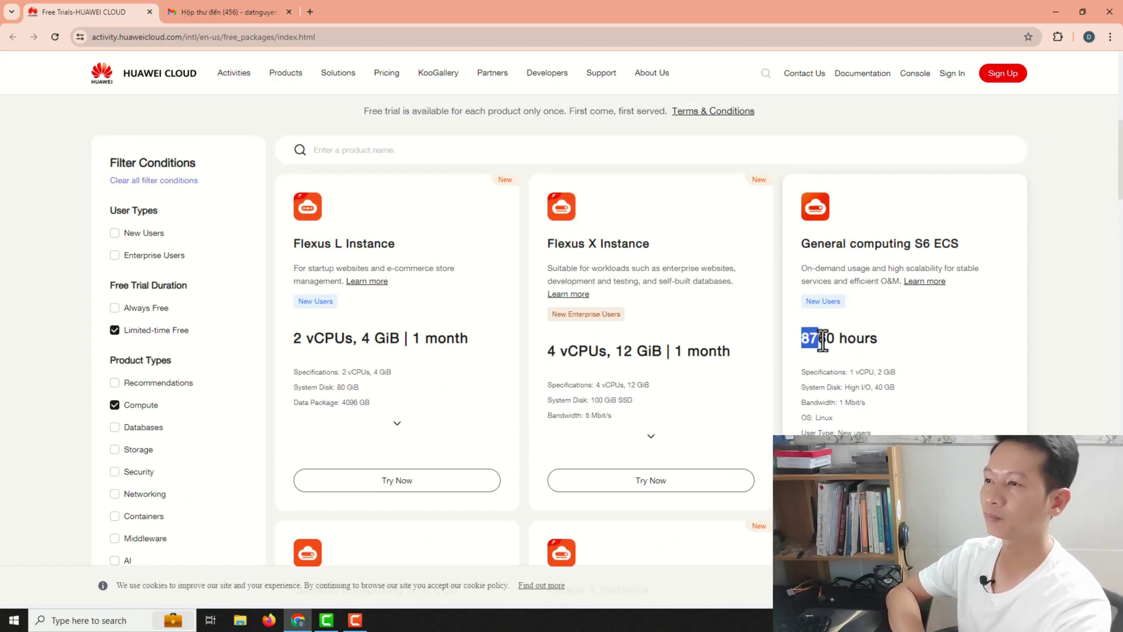
double_click(853, 372)
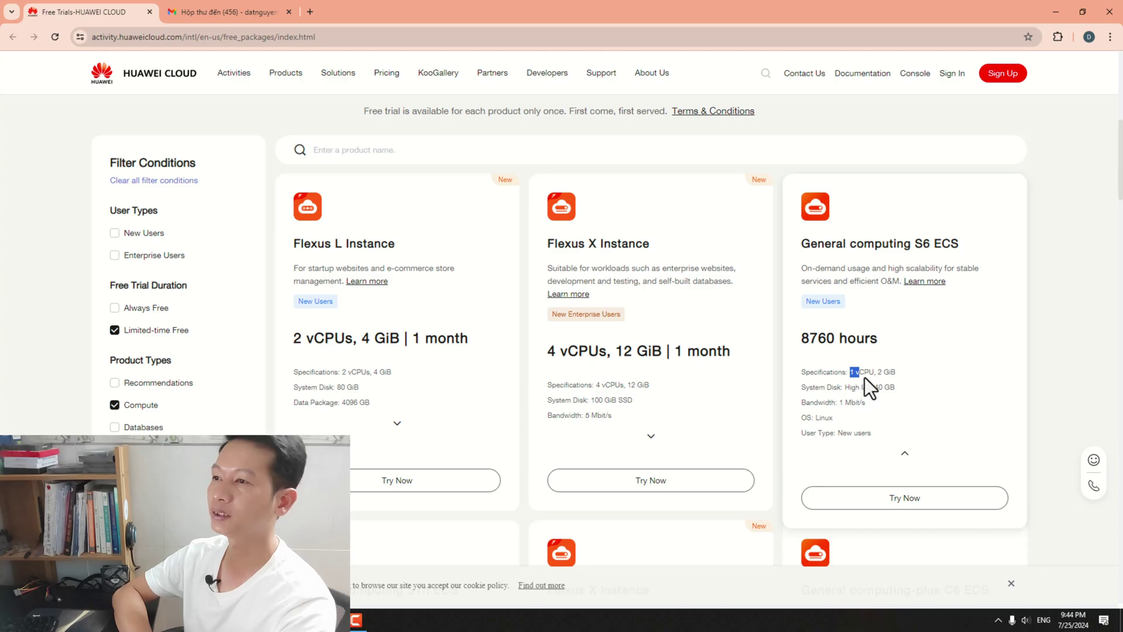
drag(896, 387, 875, 387)
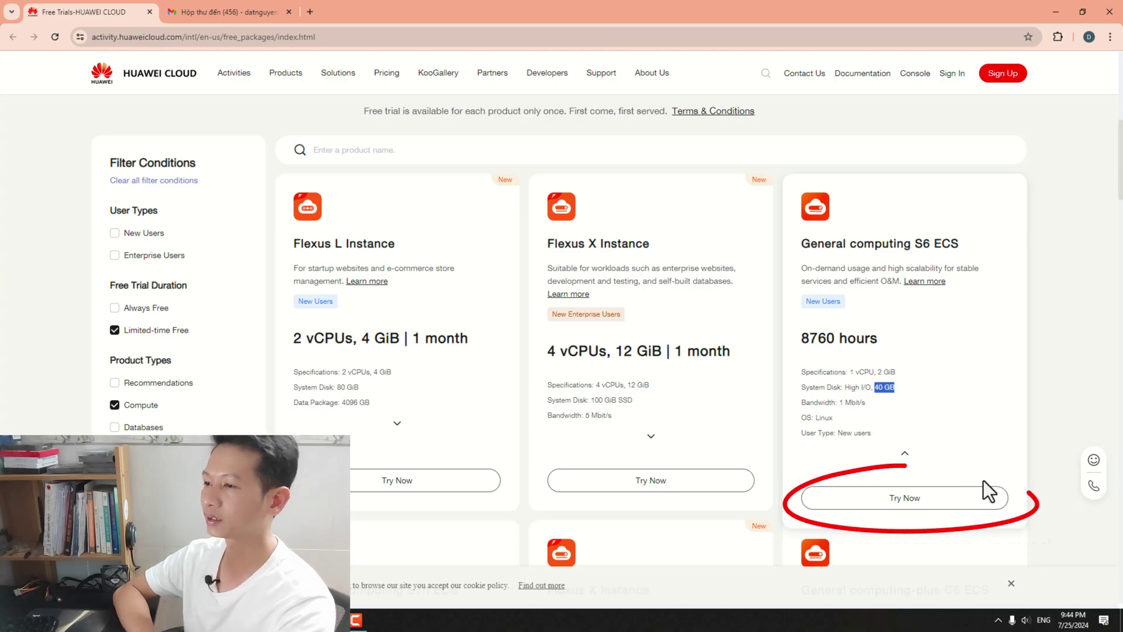
click(943, 502)
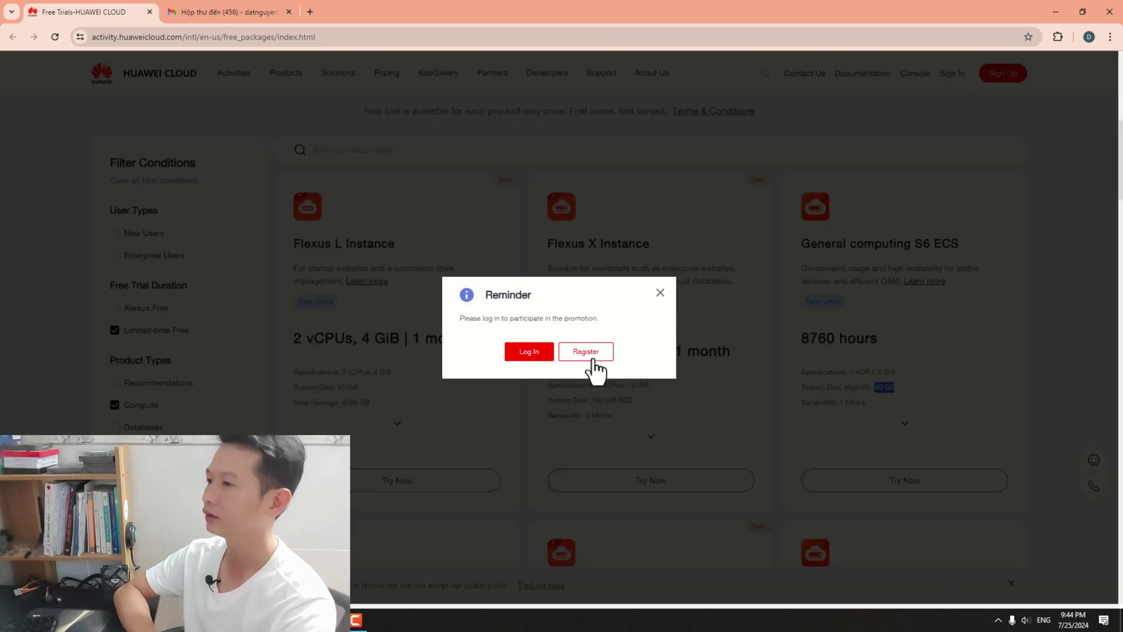
Start a new HUAWEI ID registration and verify the e-mail address with the code from Gmail
click(585, 353)
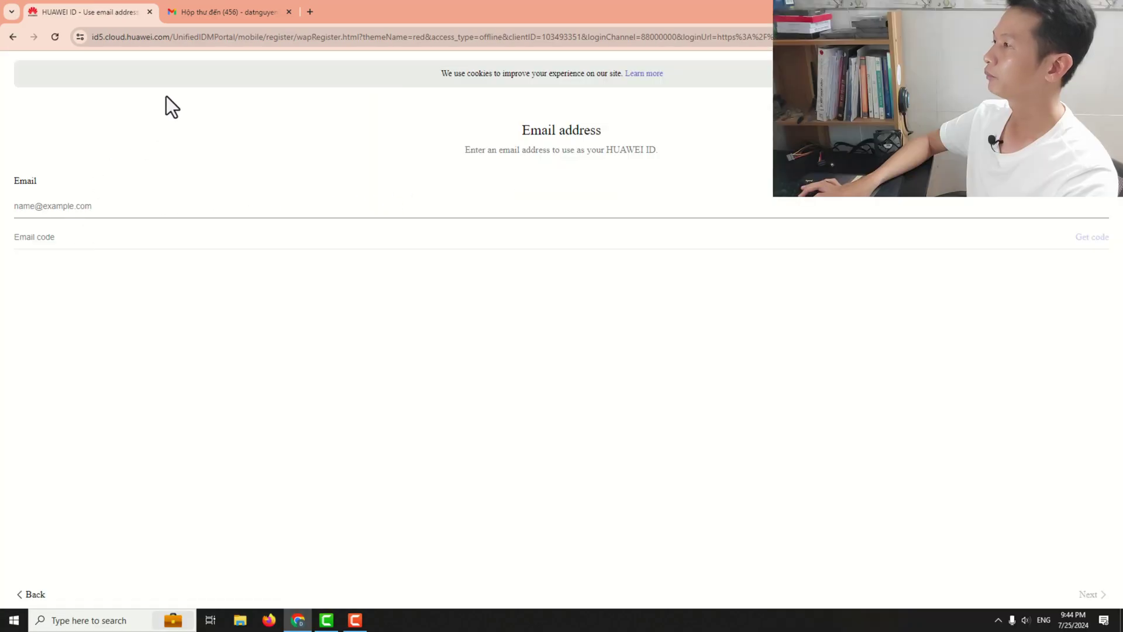
click(225, 12)
key(ctrl+shift+Tab)
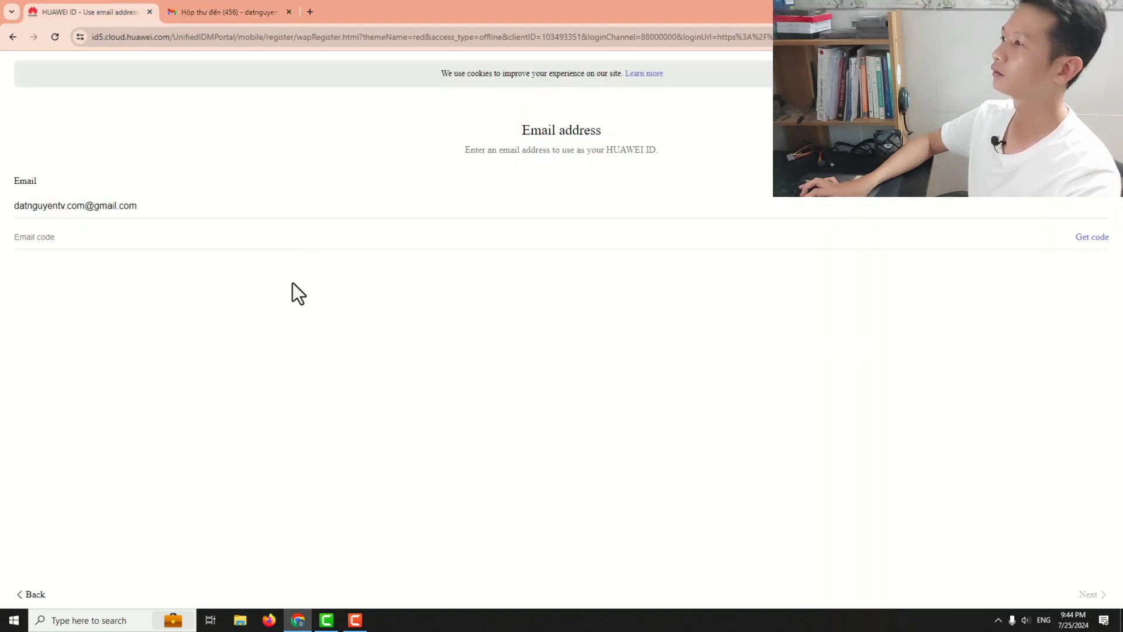
click(225, 12)
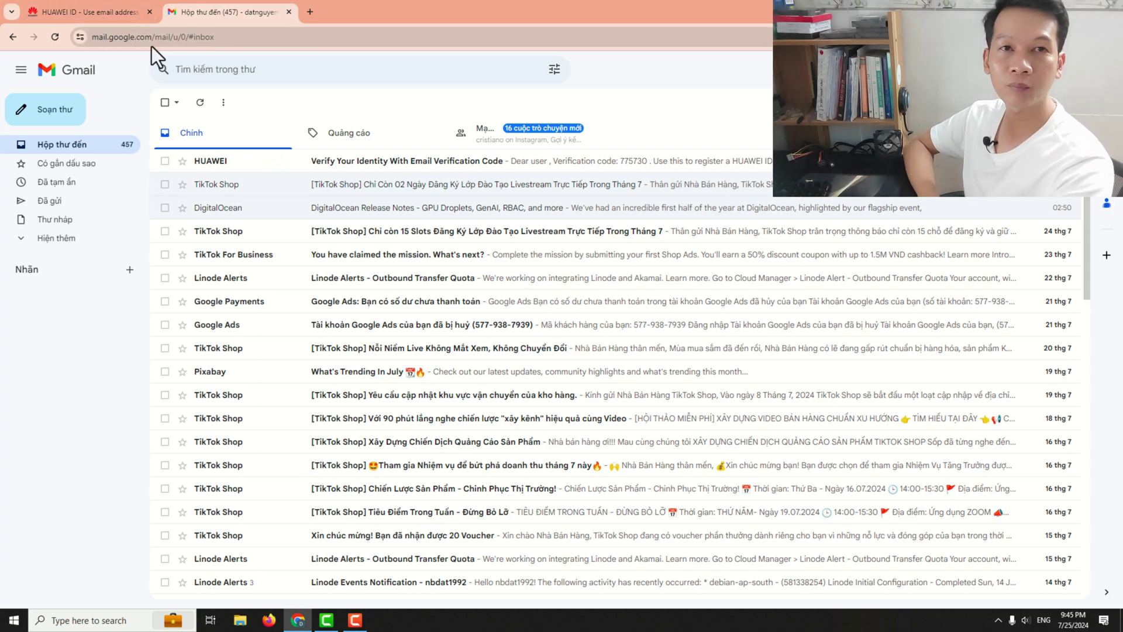
drag(403, 167, 369, 176)
click(368, 170)
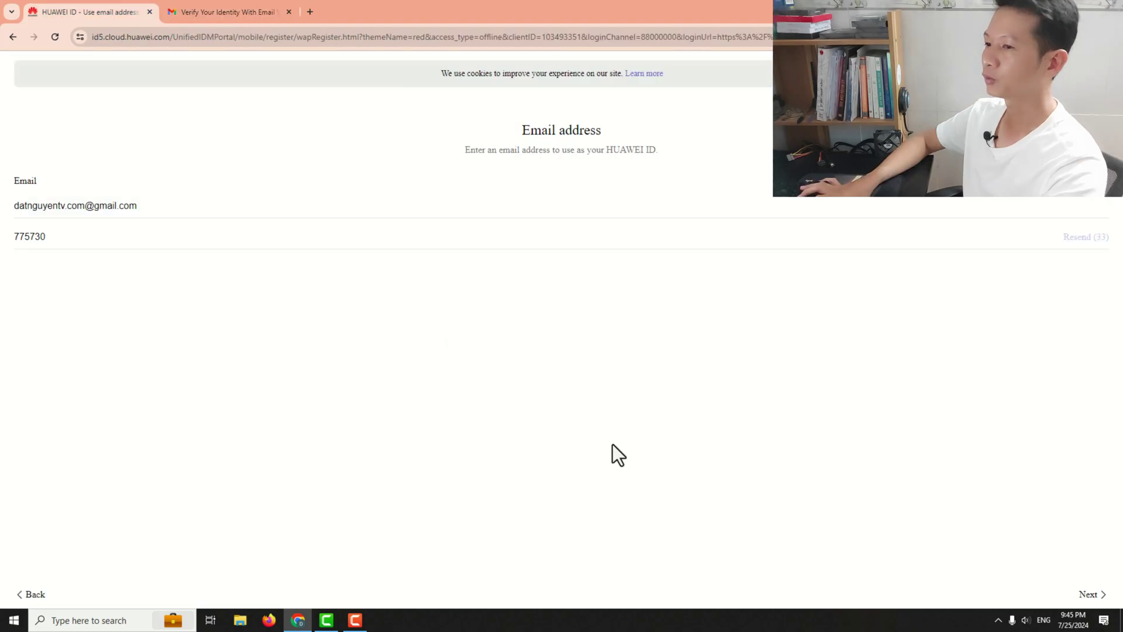
click(160, 205)
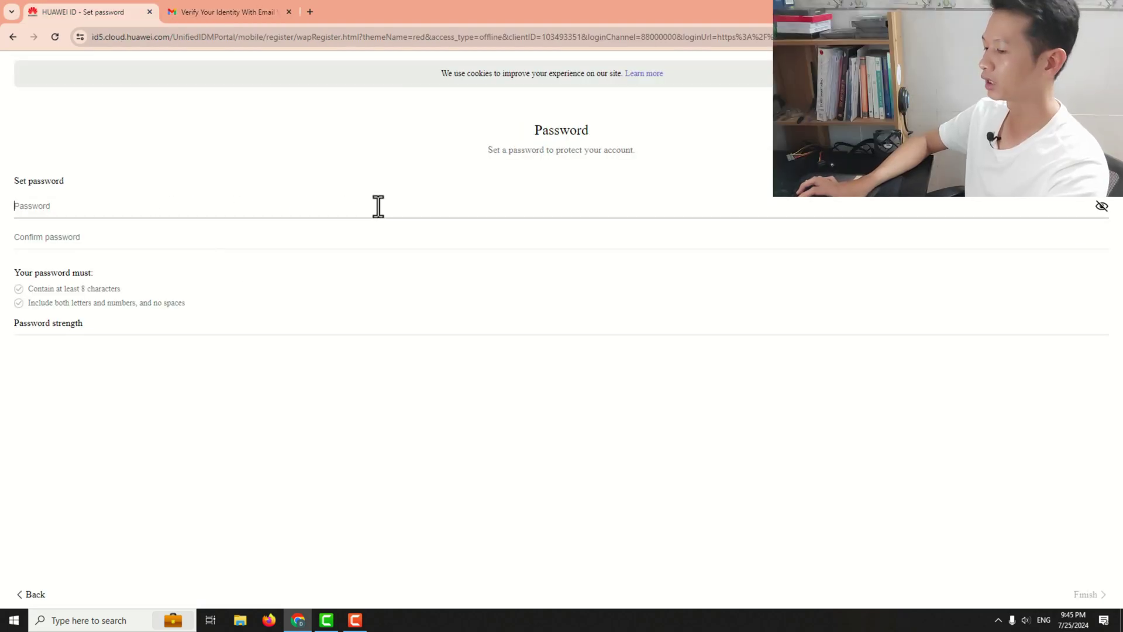
Set the account password and verify the security phone with its SMS code to finish registration
key(ctrl+v)
key(Tab)
key(ctrl+v)
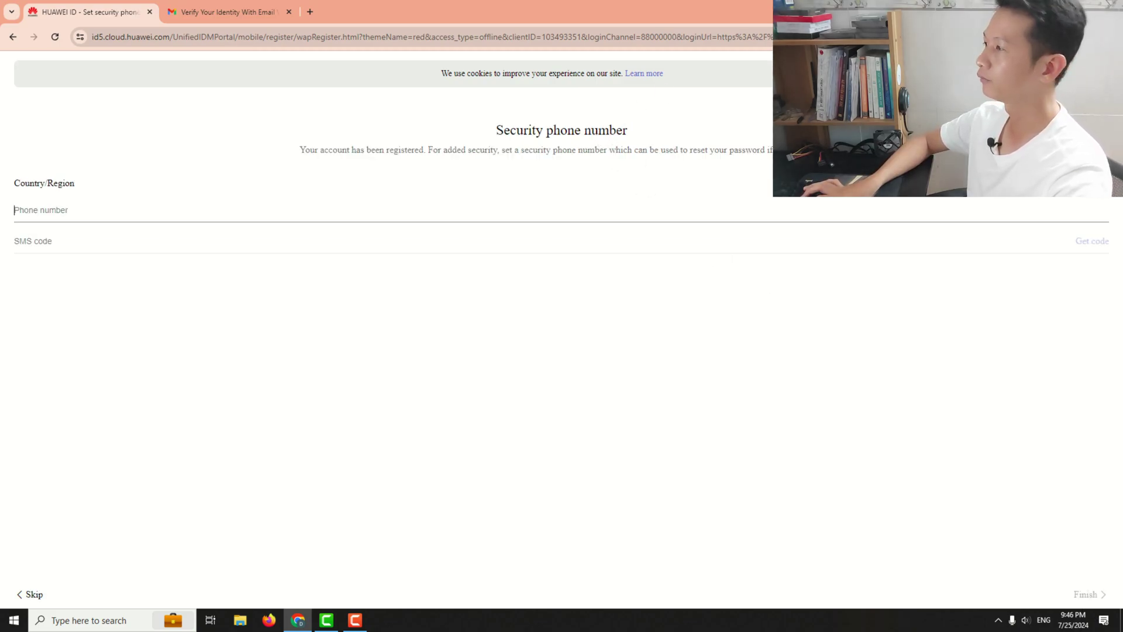
key(ctrl+v)
key(Tab)
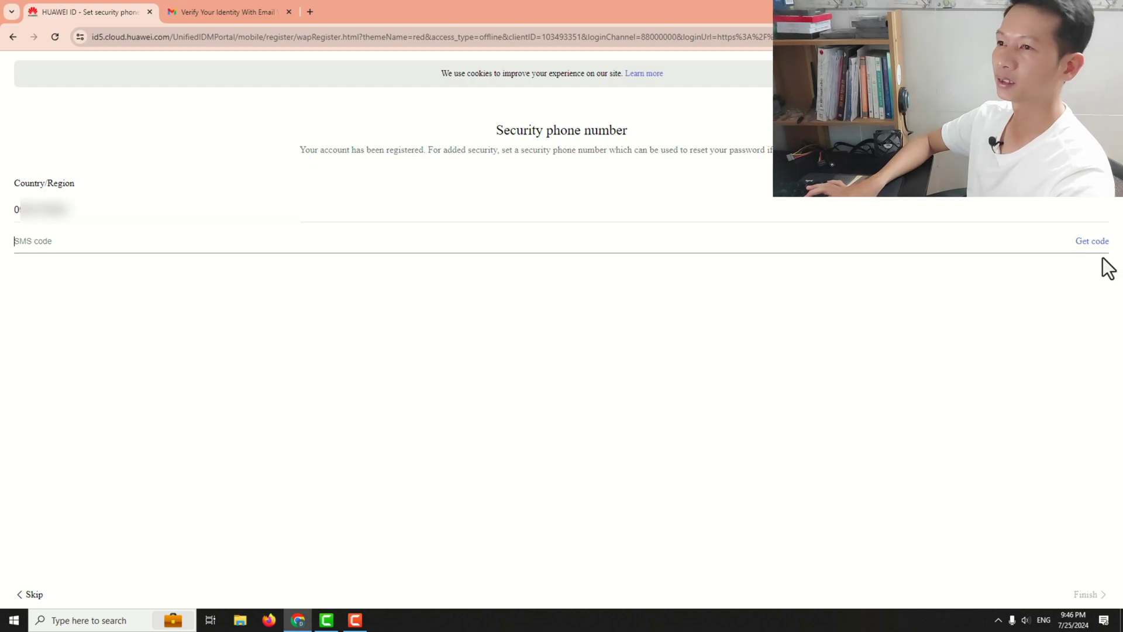
click(1093, 246)
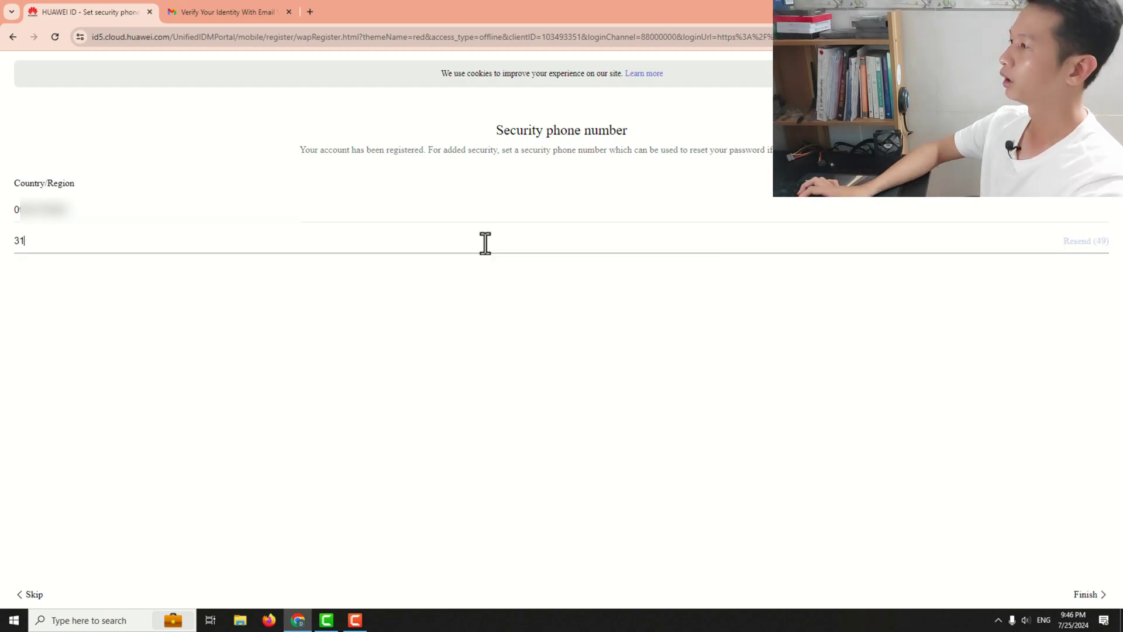
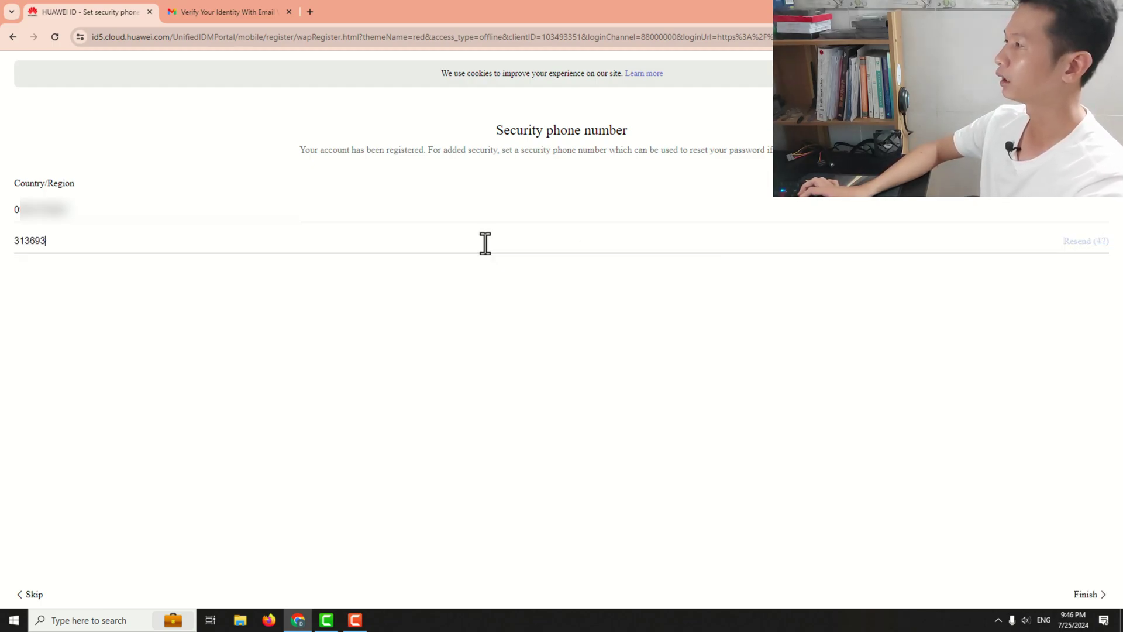
key(Return)
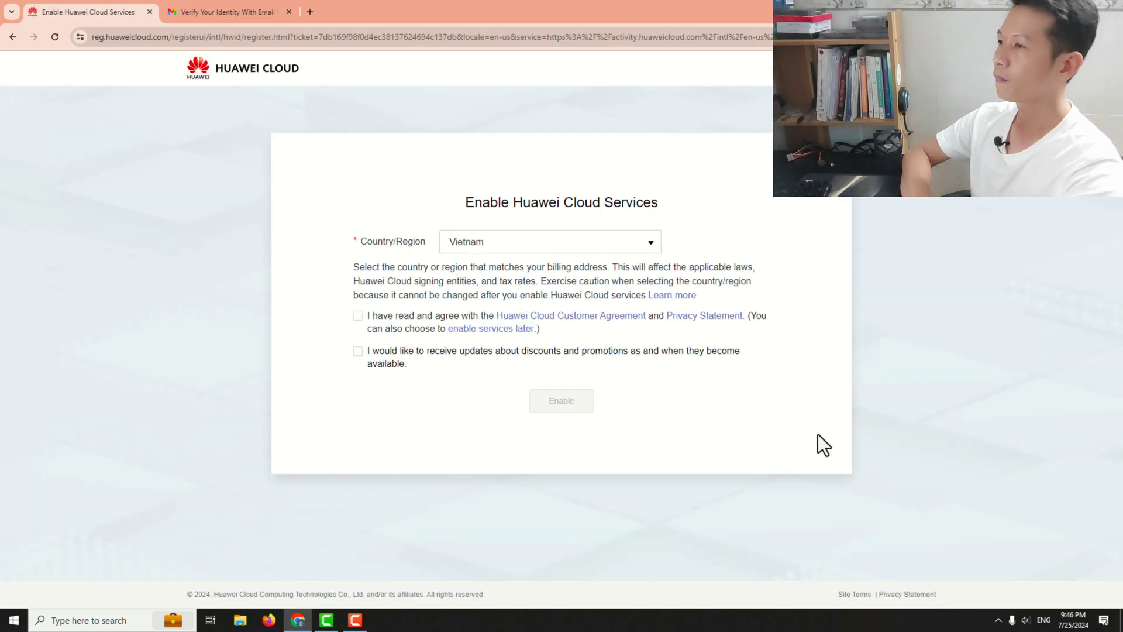
Keep Vietnam as the country, accept the agreement and promotion options, and enable Huawei Cloud services
click(611, 255)
click(582, 257)
click(359, 316)
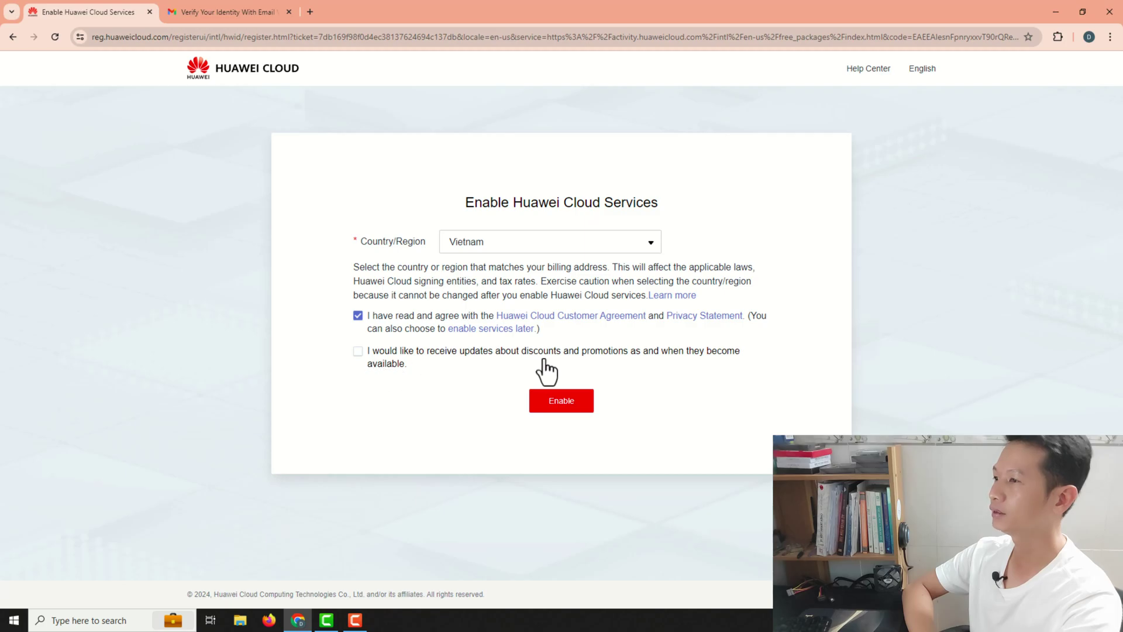
click(358, 351)
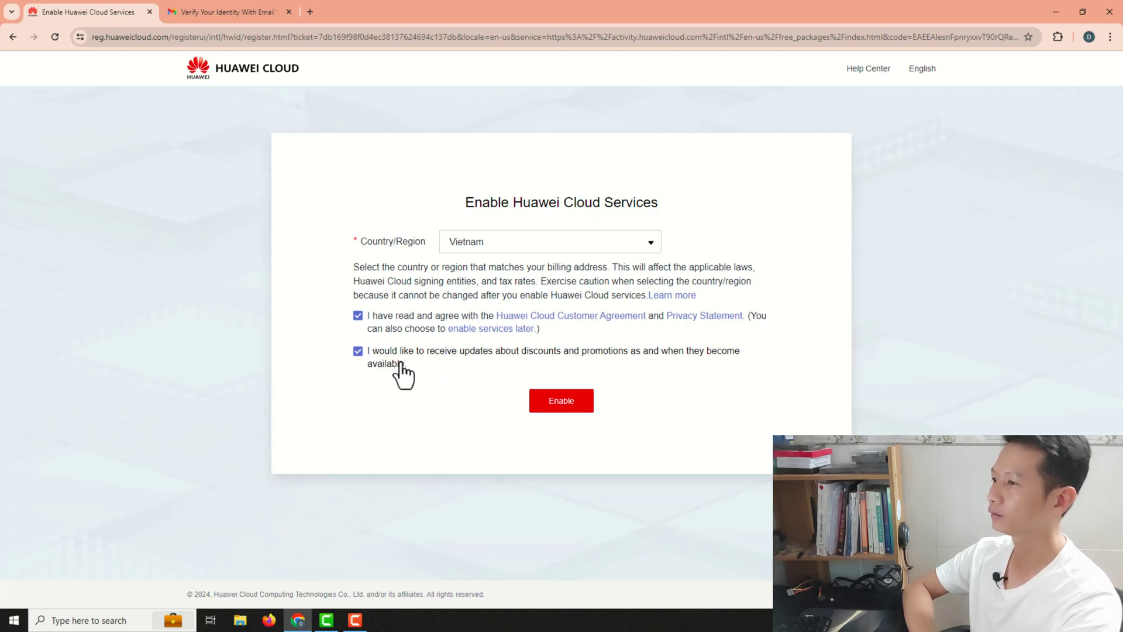
click(574, 404)
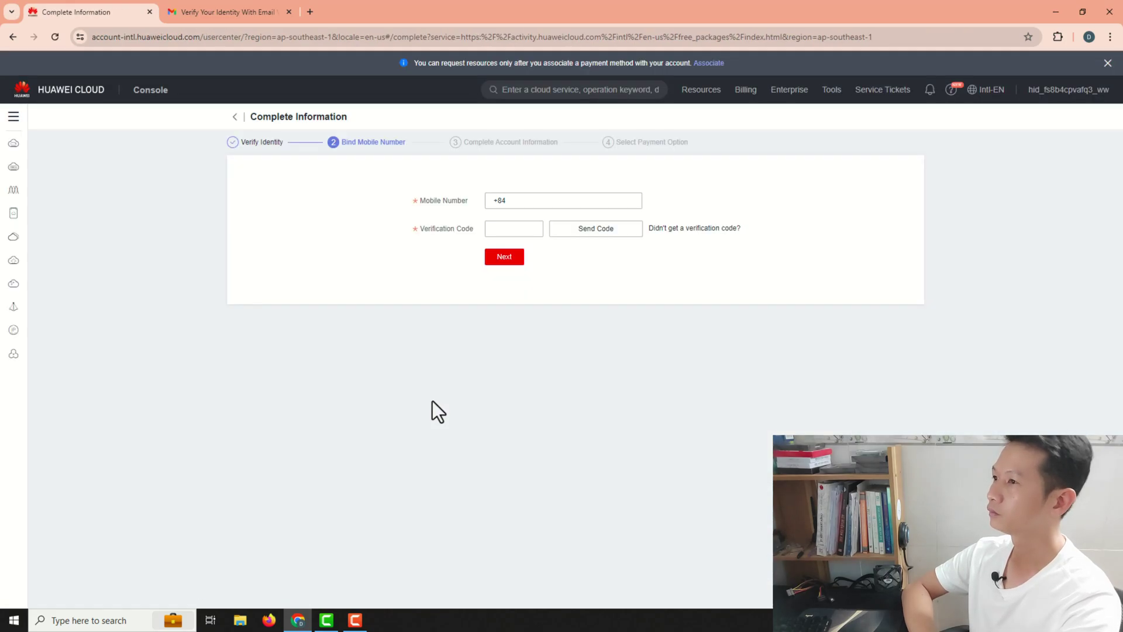
Verify the mobile number with the SMS code and move on to account information
click(572, 200)
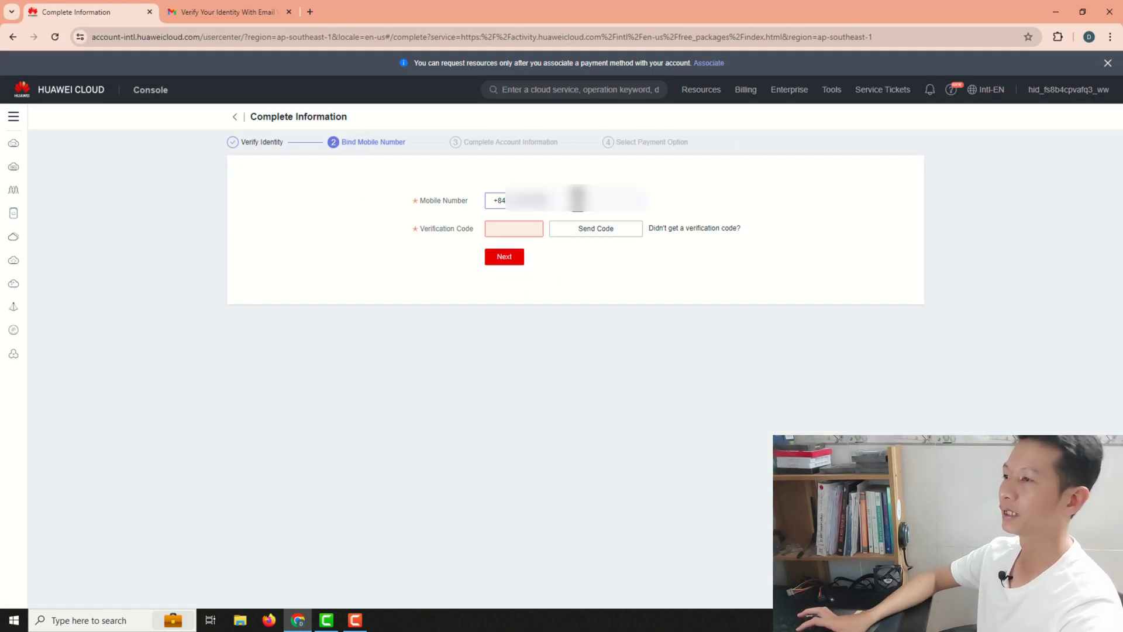
drag(578, 202, 504, 208)
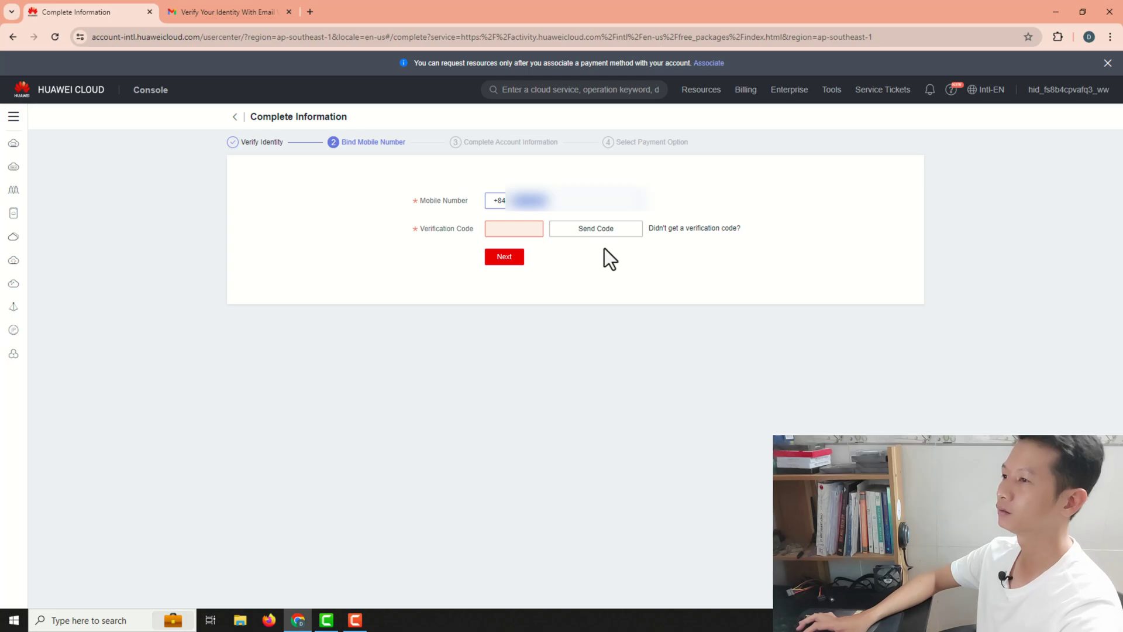
click(601, 229)
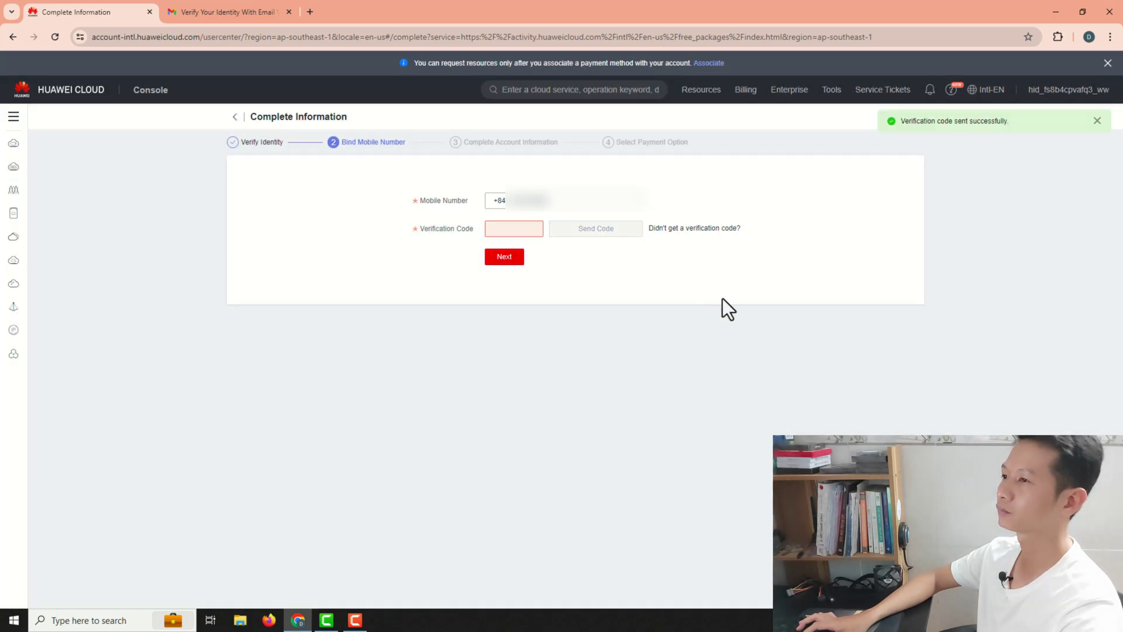
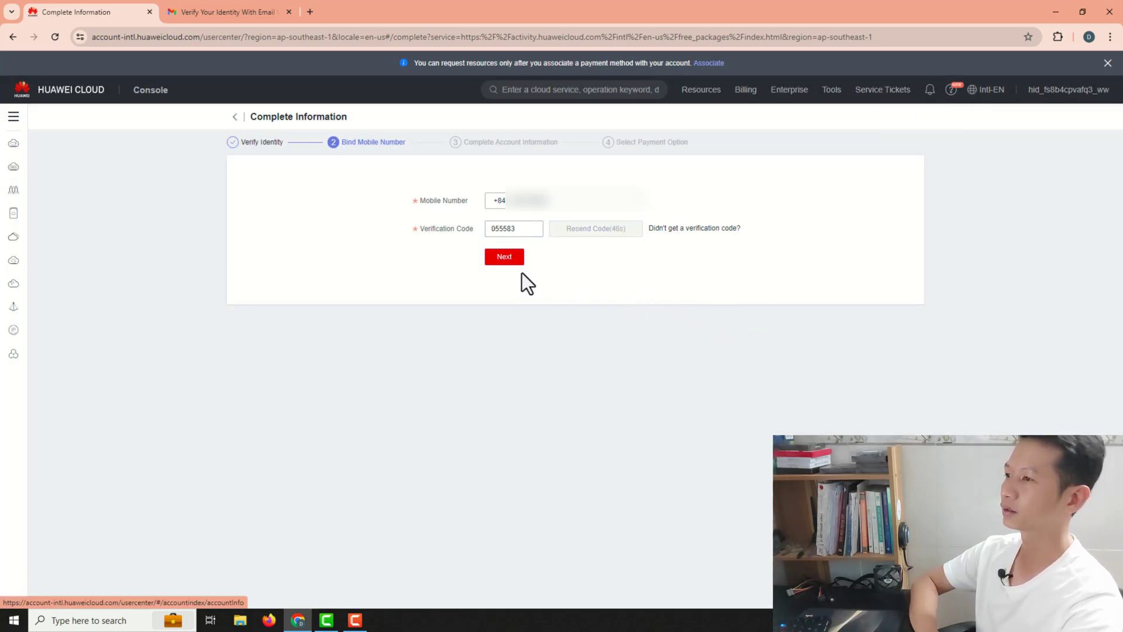
click(506, 259)
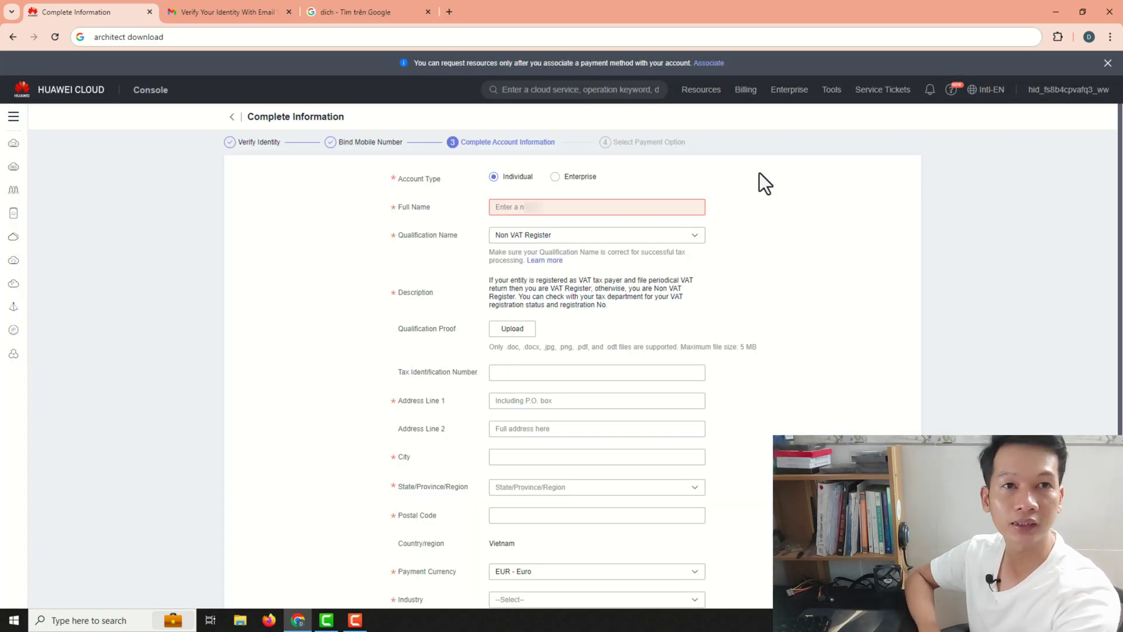
Keep the Individual account type, enter the full name, and choose Non VAT Register qualification
click(573, 186)
click(523, 186)
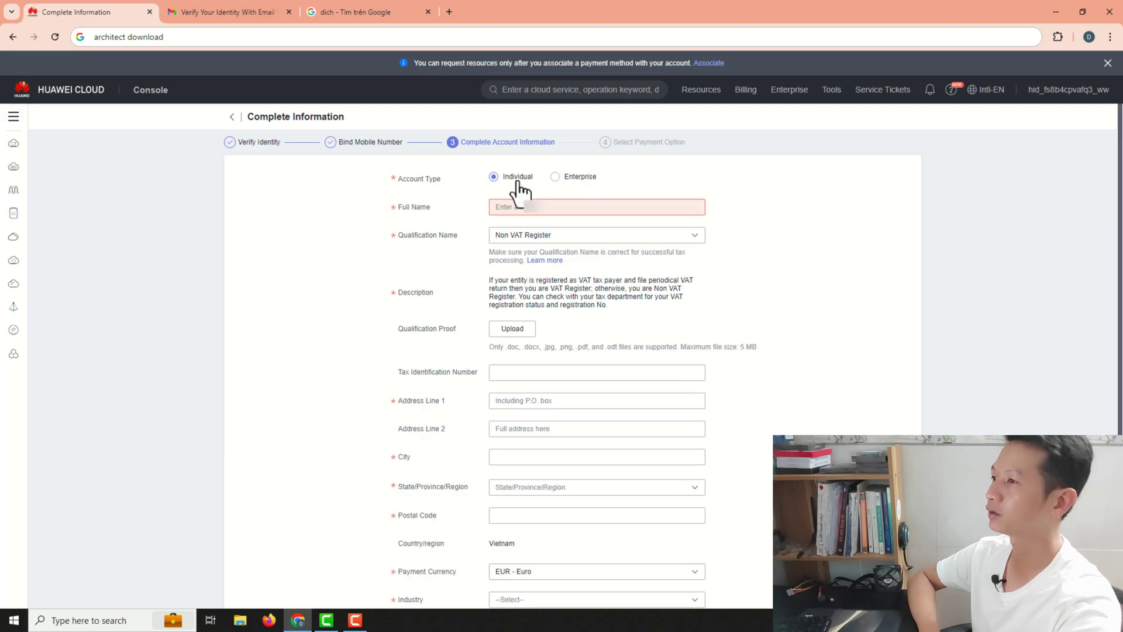
click(541, 208)
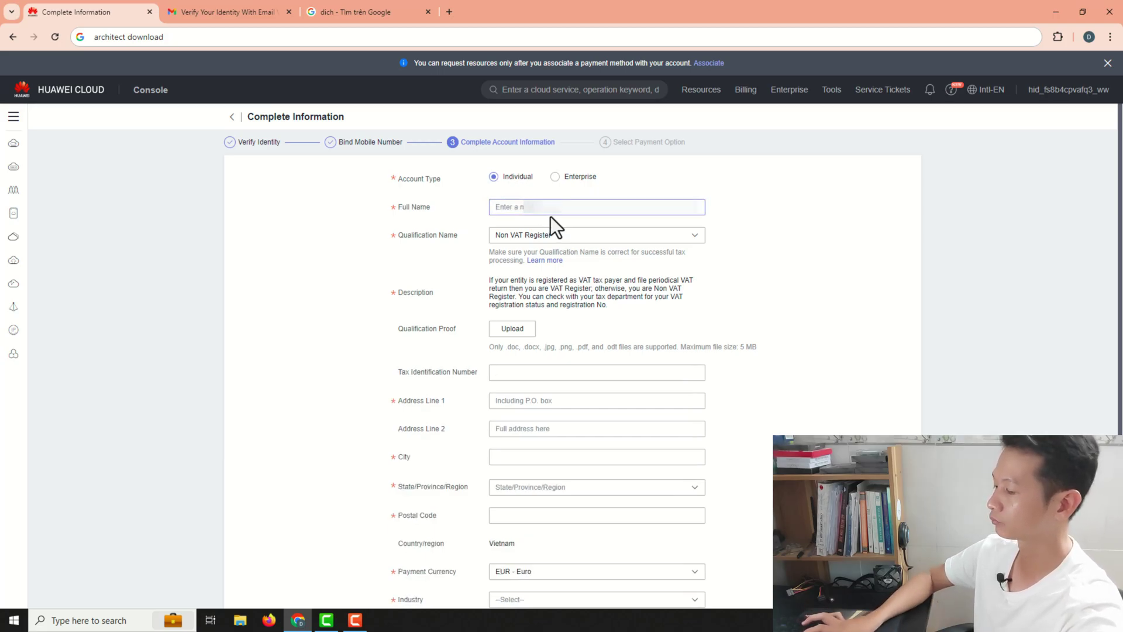
text(NGUYEN)
click(536, 236)
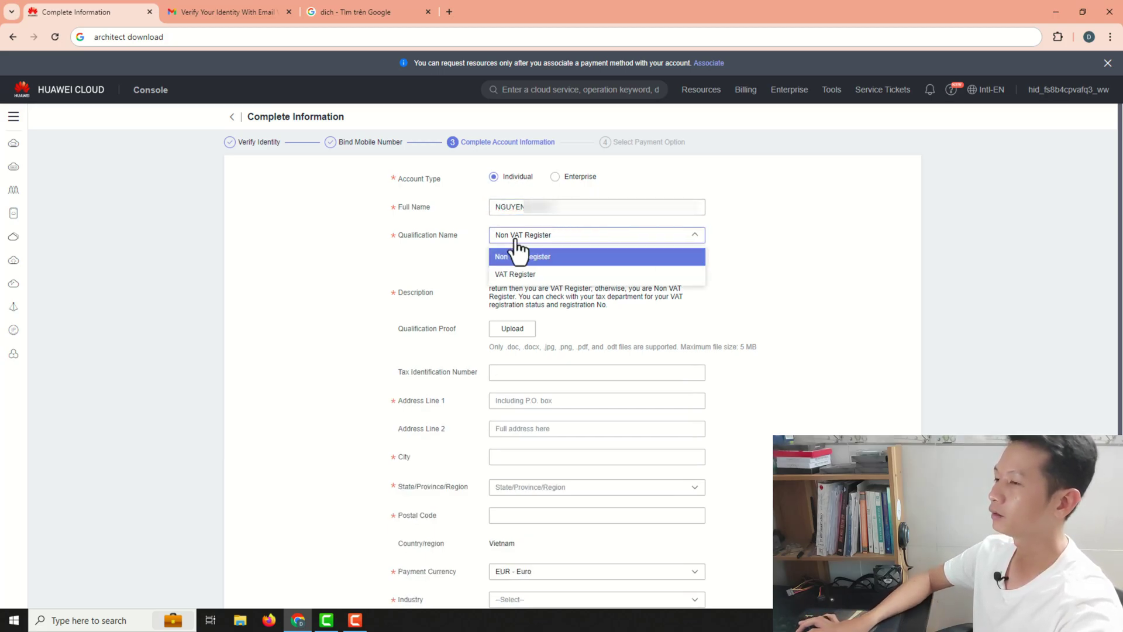
click(552, 262)
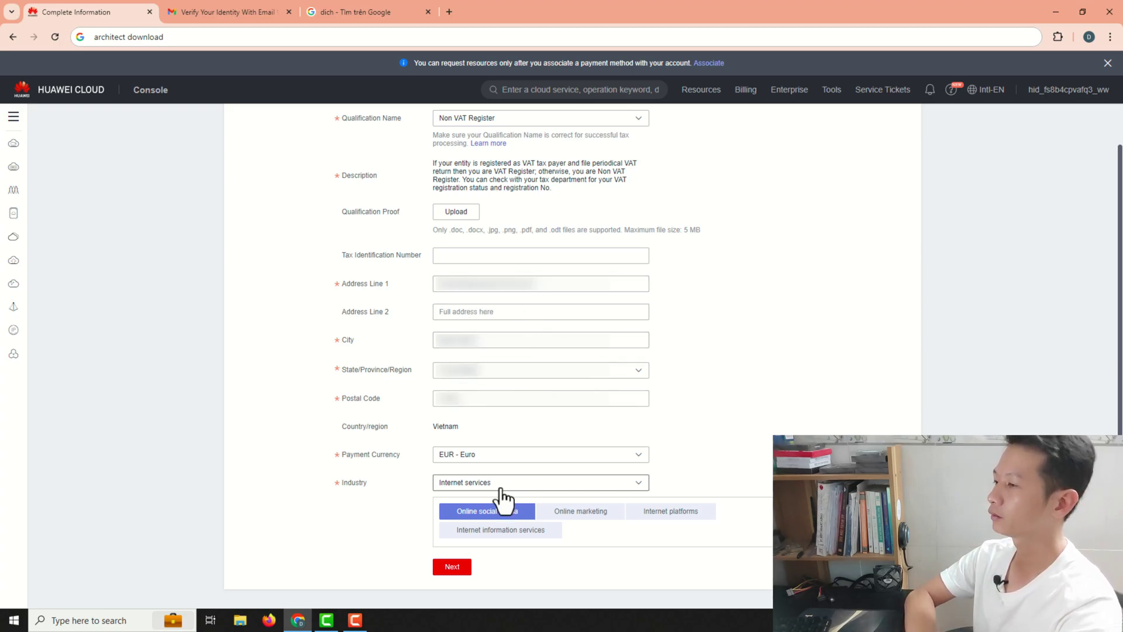
Choose EUR - Euro currency and Internet services industry, then submit the account information
click(454, 462)
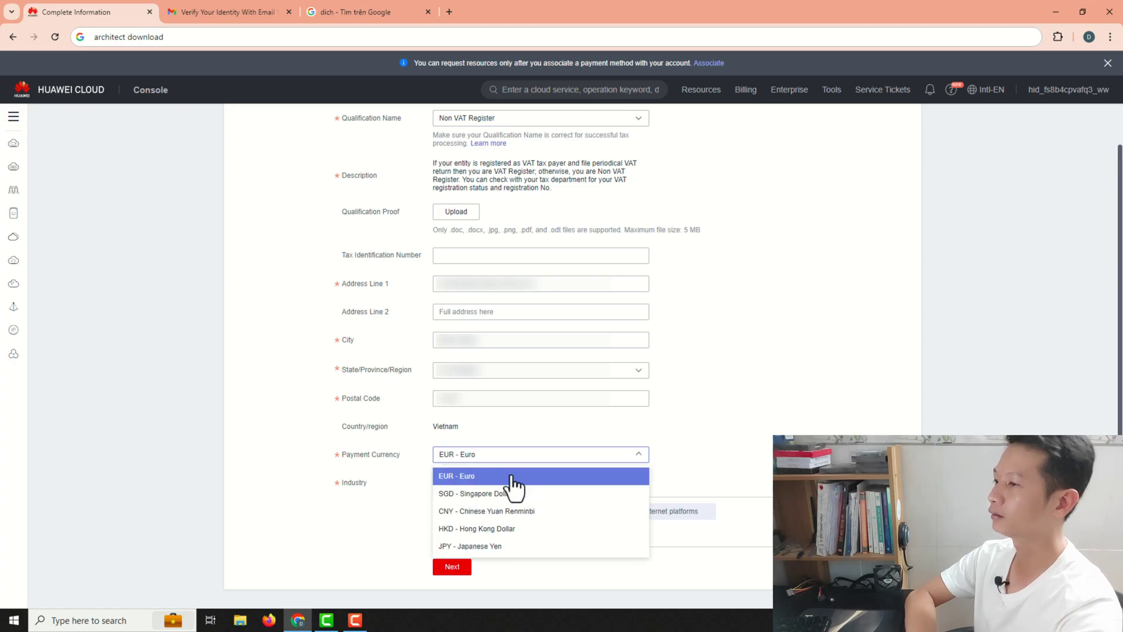
click(511, 477)
drag(343, 487, 370, 487)
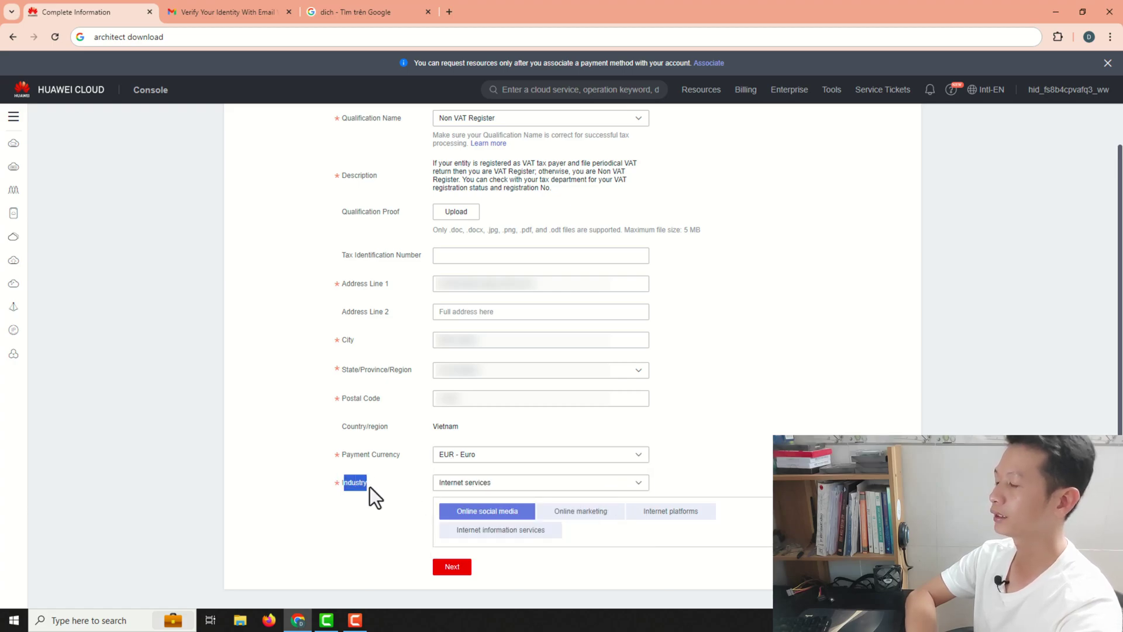
click(492, 485)
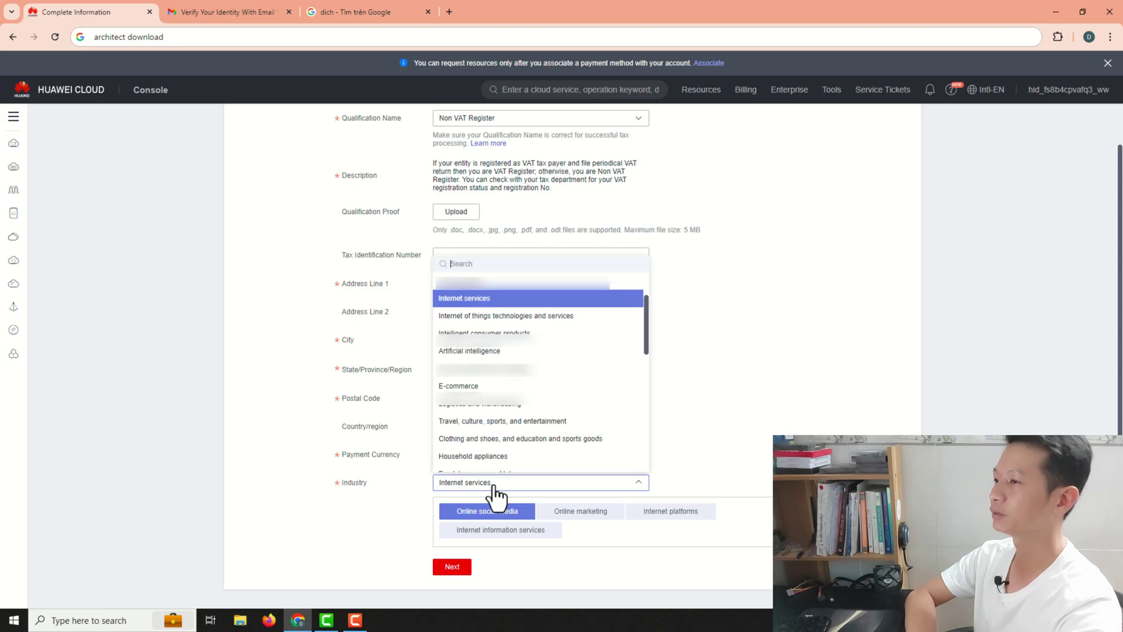
click(796, 403)
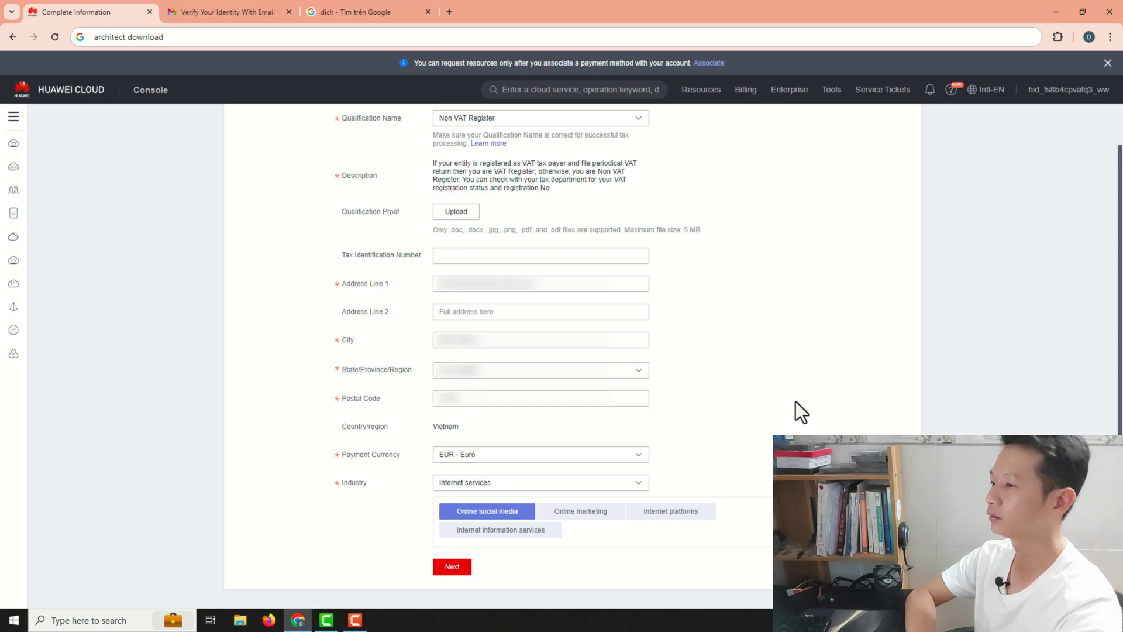
click(451, 567)
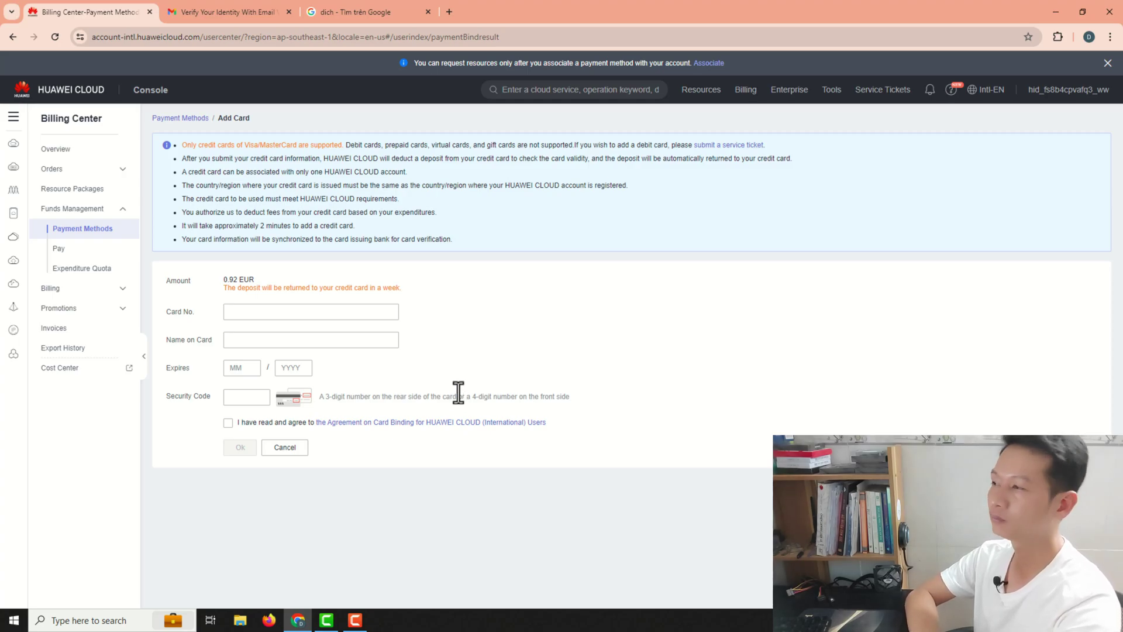
Enter the Visa card details, noting the 0.92 EUR deposit, and accept the card-binding agreement
click(292, 312)
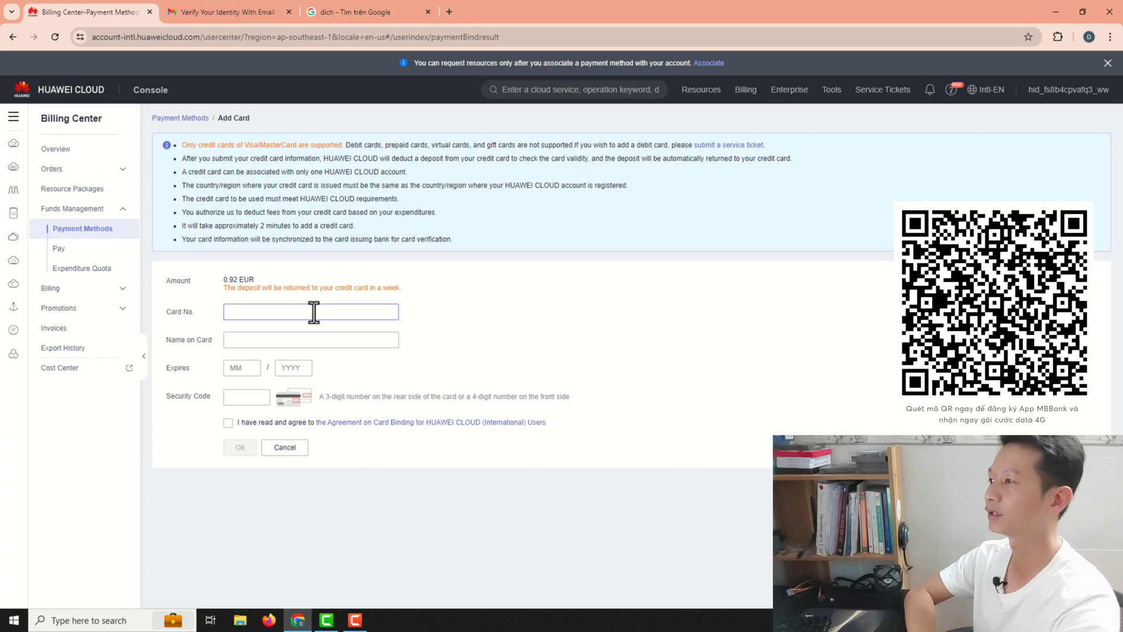
click(299, 335)
click(265, 312)
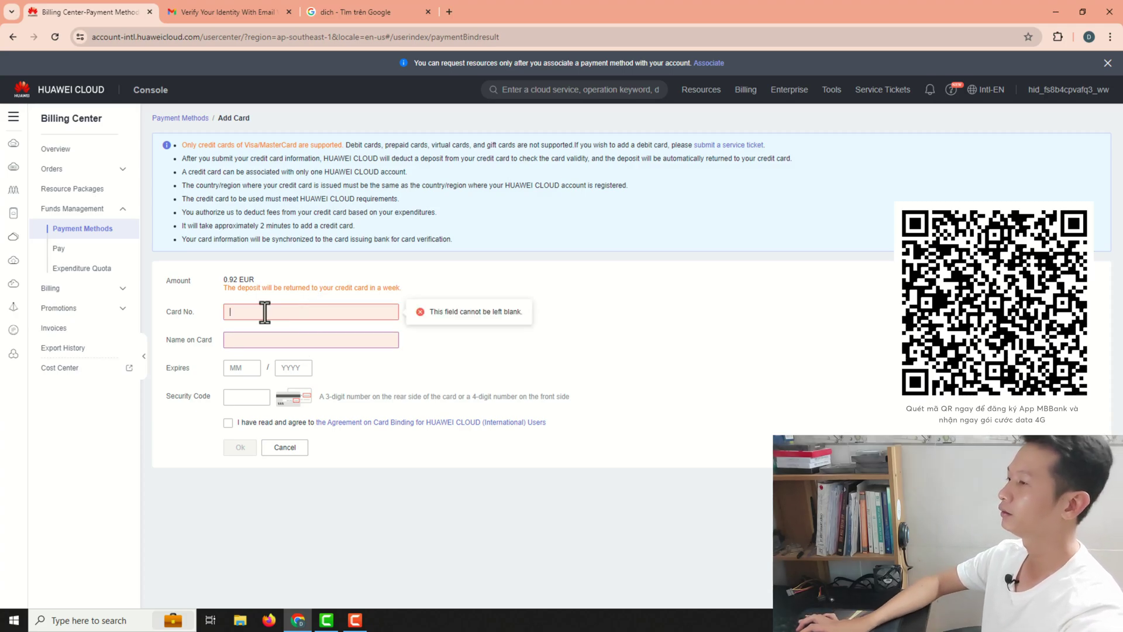
drag(223, 280, 252, 279)
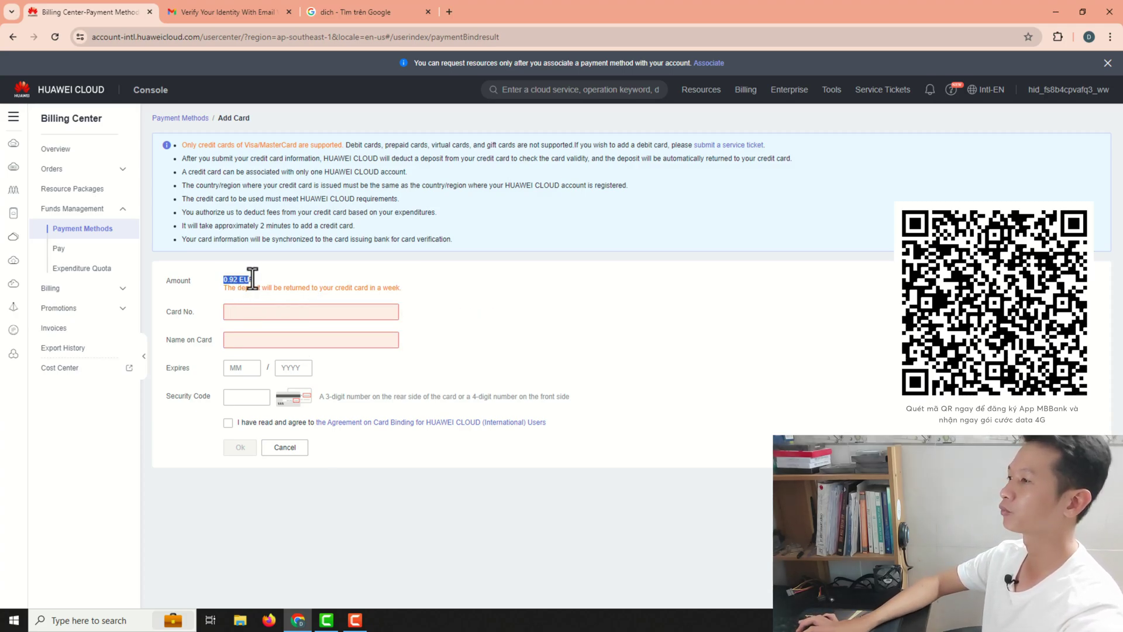
click(550, 462)
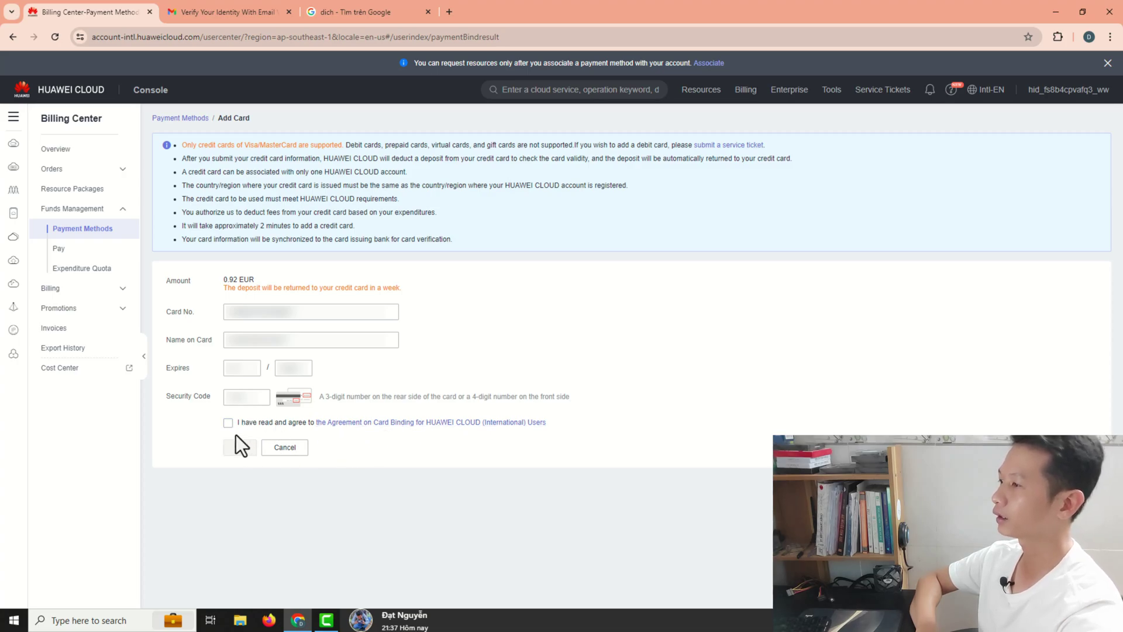
click(230, 426)
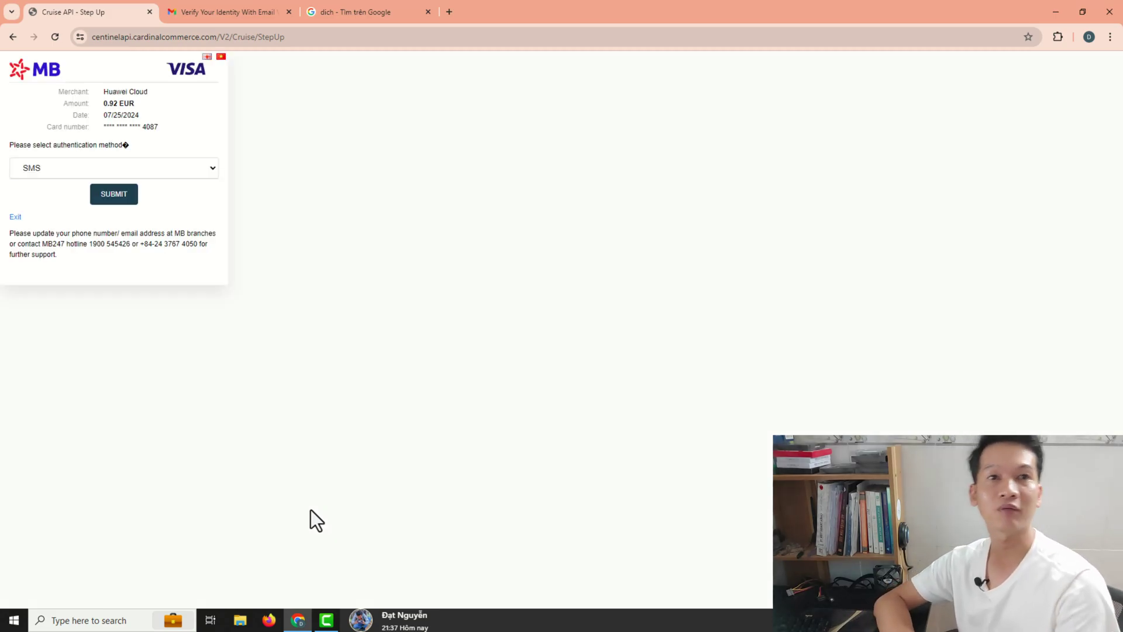
Verify the card on the MB Bank 3-D Secure page with an SMS one-time password
click(126, 199)
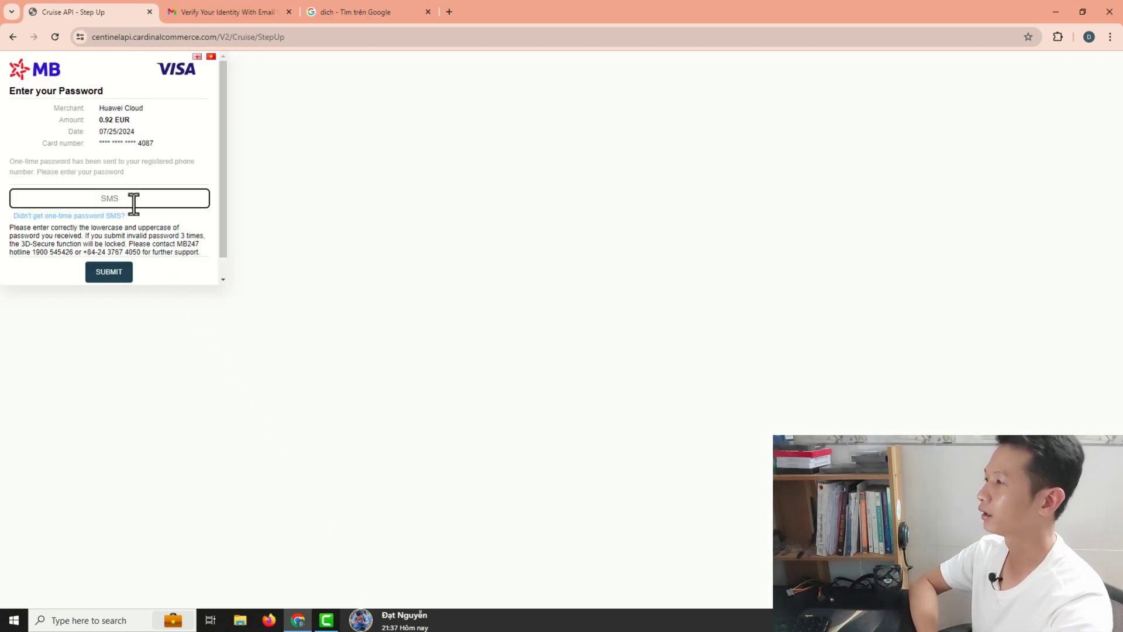
click(146, 196)
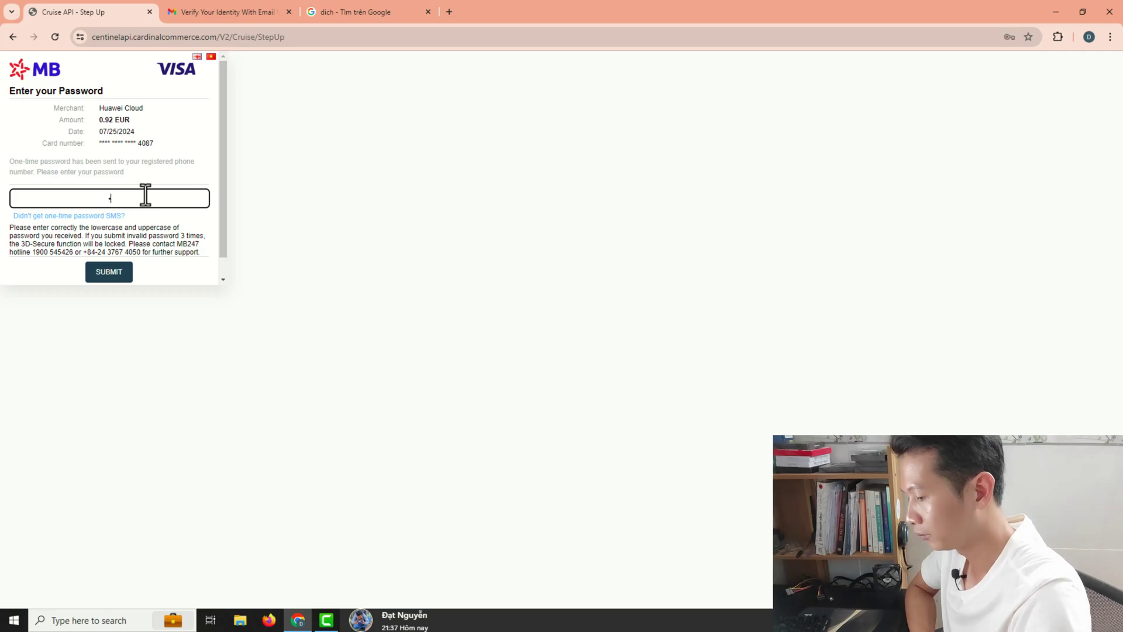
text(••••••)
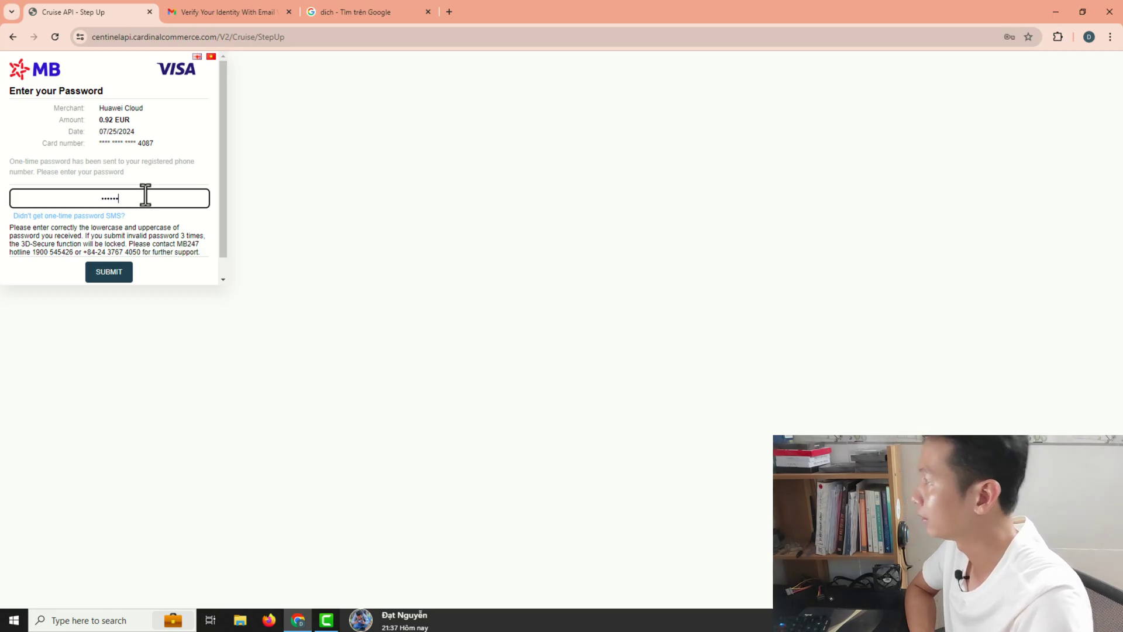
click(108, 271)
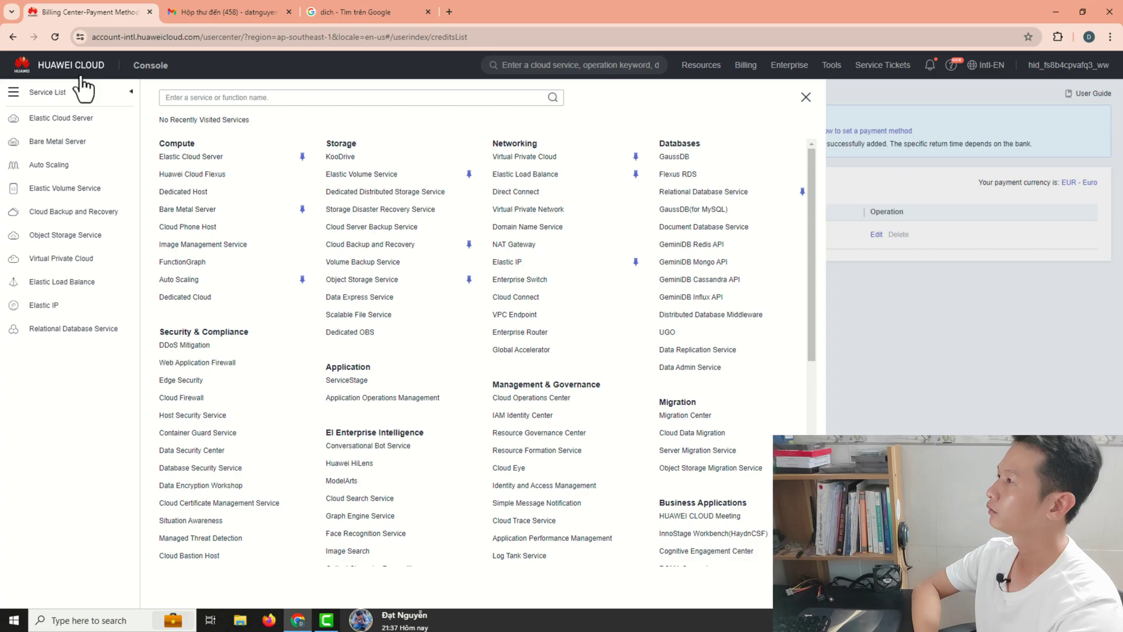
View the payment methods and close the Gmail, Google search and Huawei homepage tabs
click(74, 69)
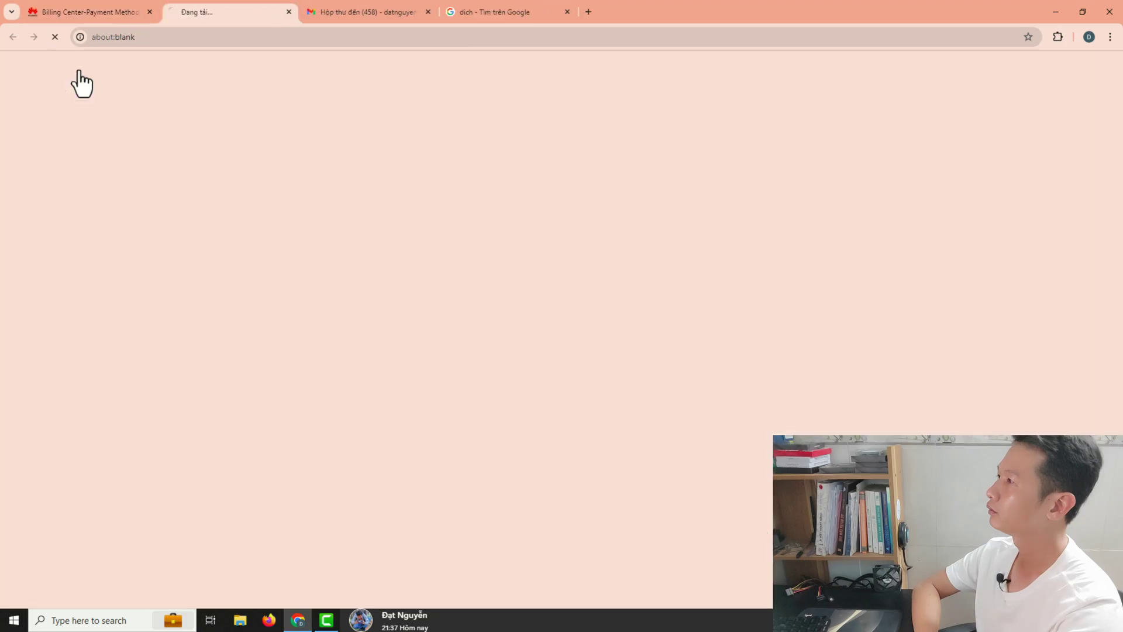
click(429, 12)
click(429, 11)
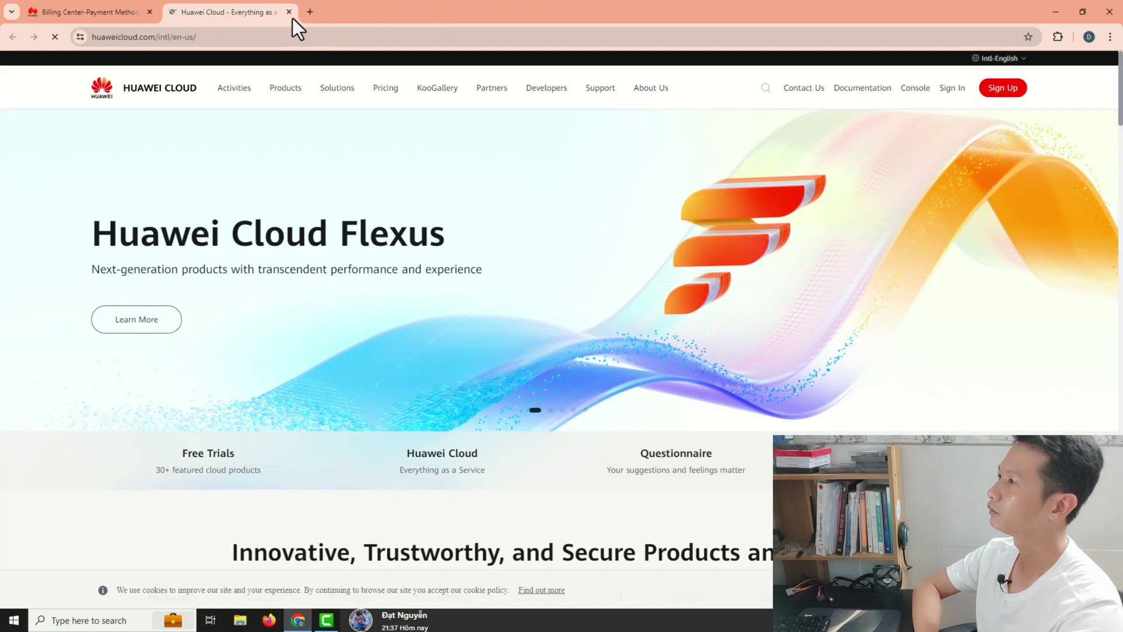
click(289, 12)
Open Gmail in a new tab and read the free quota in the HUAWEI CLOUD Free Package Allocated email
click(171, 12)
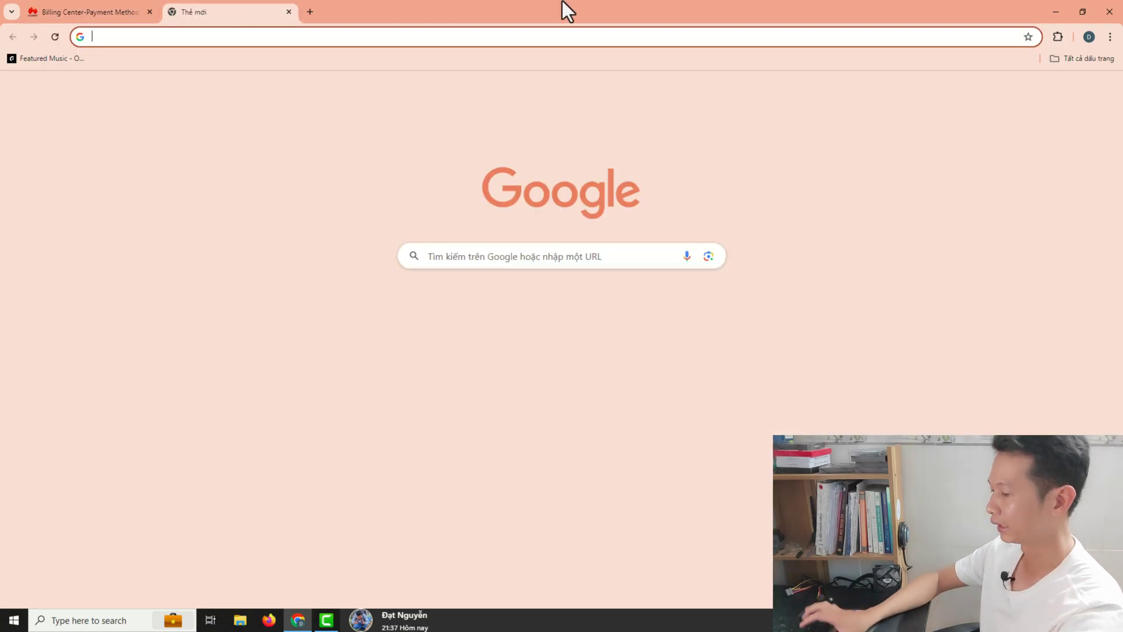
text(GMAIl)
key(Return)
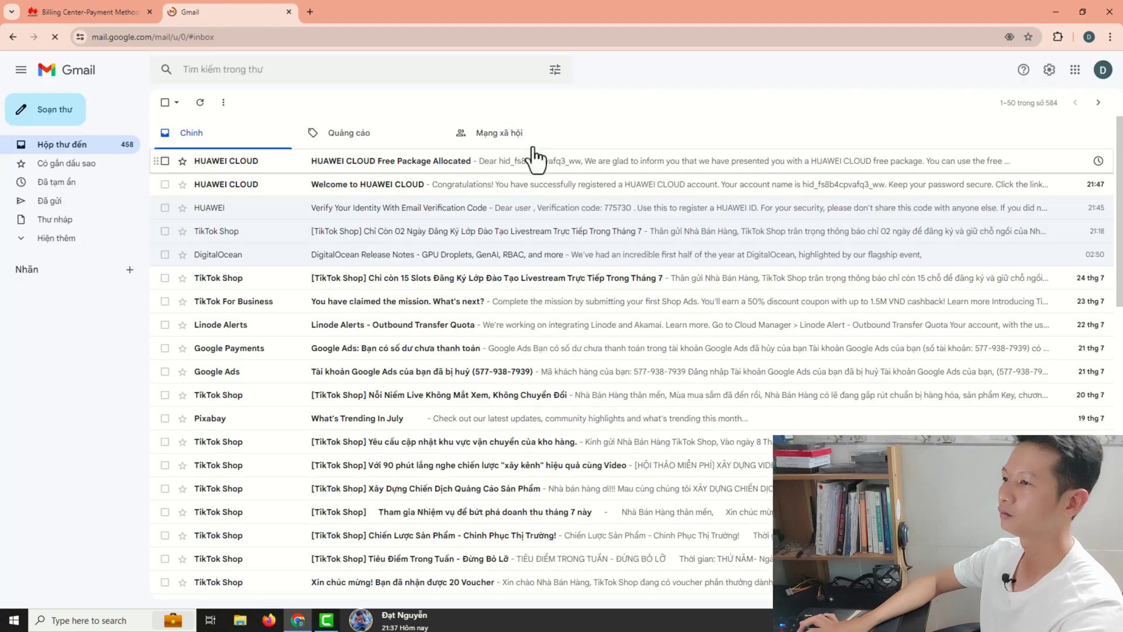
click(534, 157)
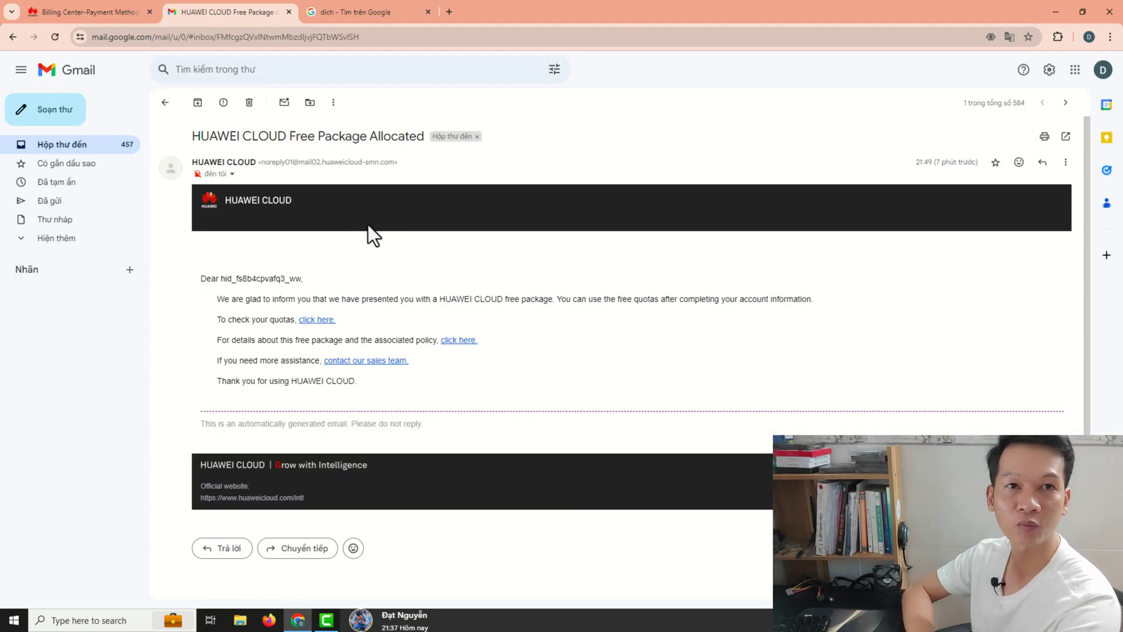
drag(559, 299, 529, 310)
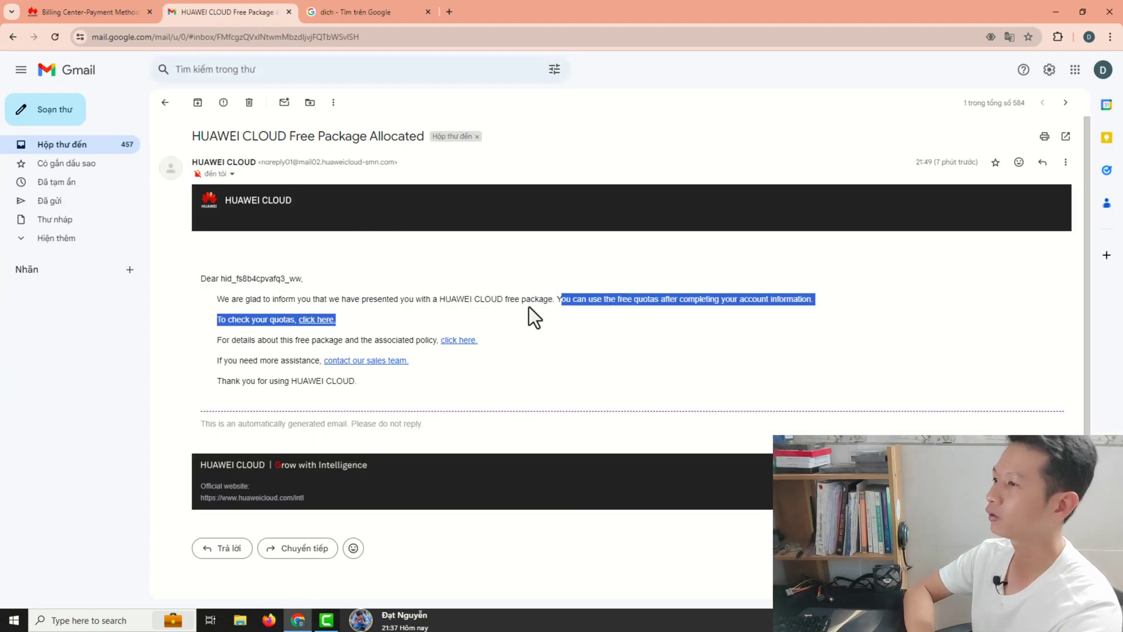
key(ctrl+shift+Tab)
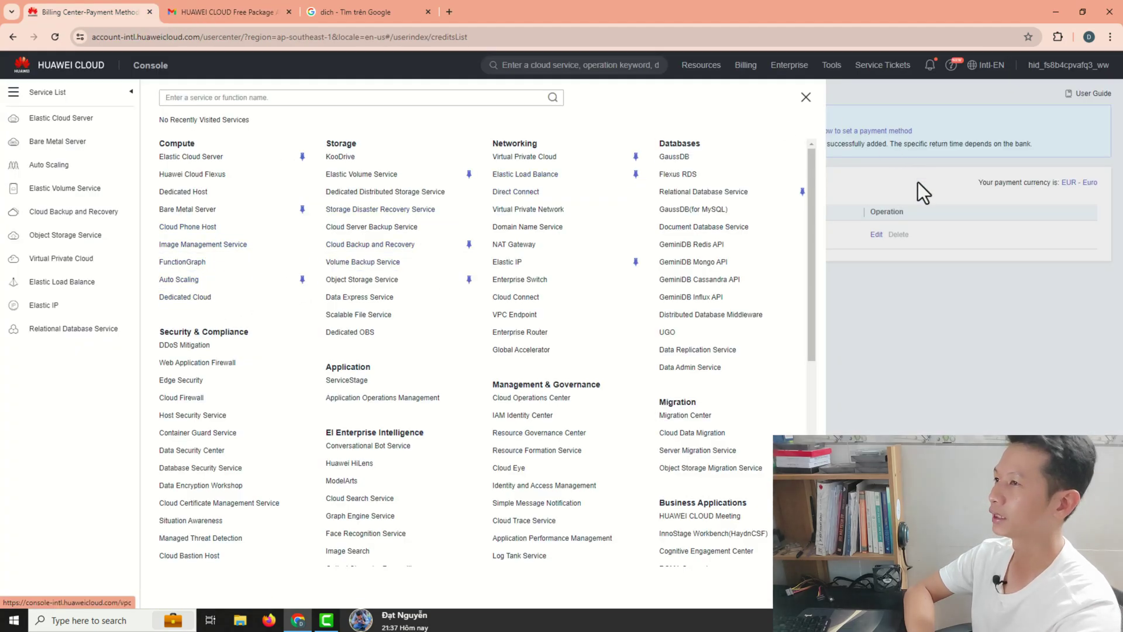
Close the Gmail and Google tabs and open Elastic Cloud Server from the service list
click(289, 12)
click(289, 12)
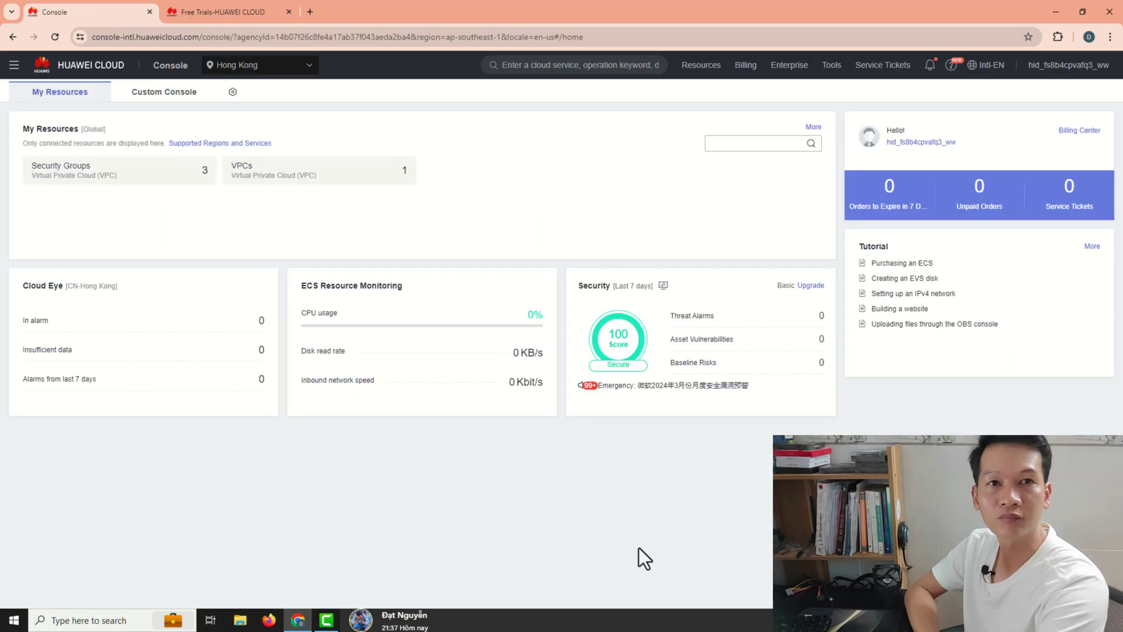
click(12, 66)
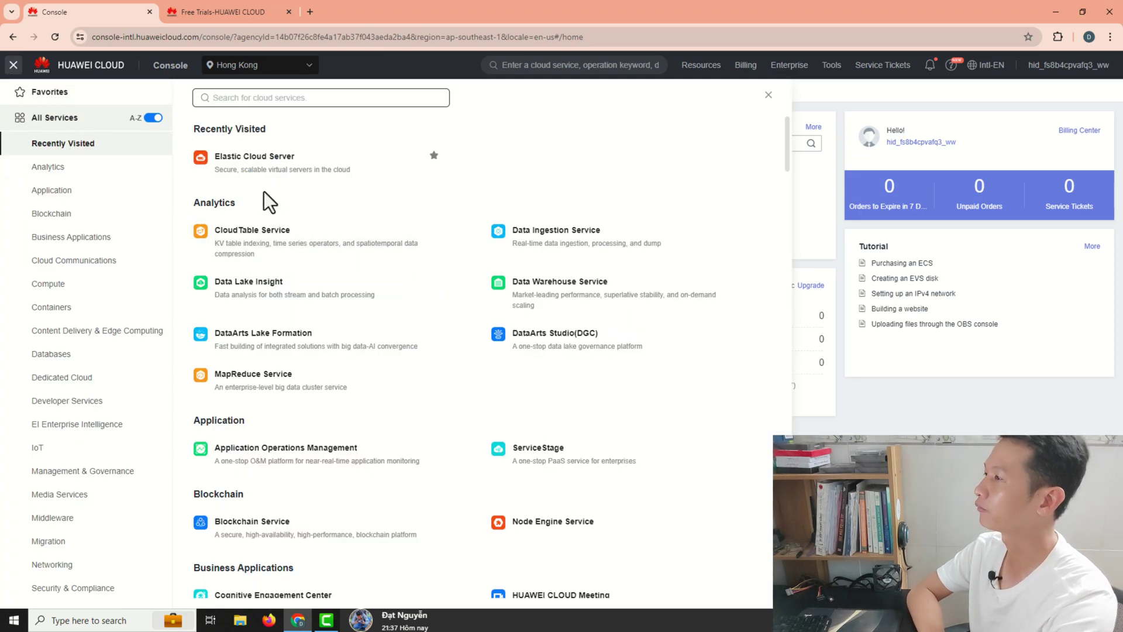
mouse_move(247, 175)
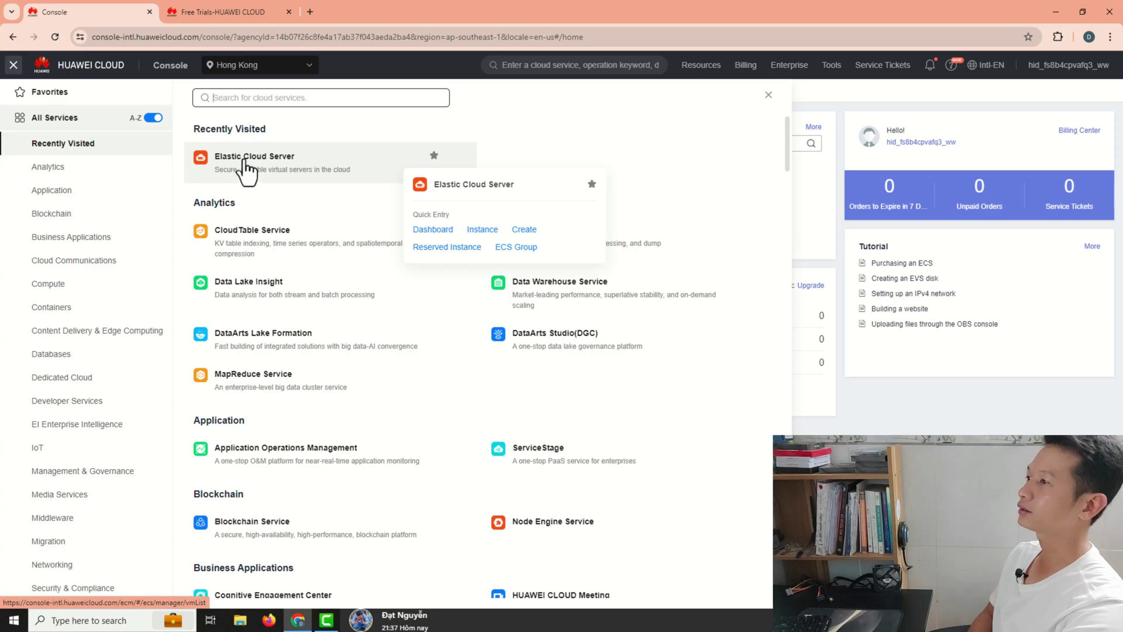
click(268, 170)
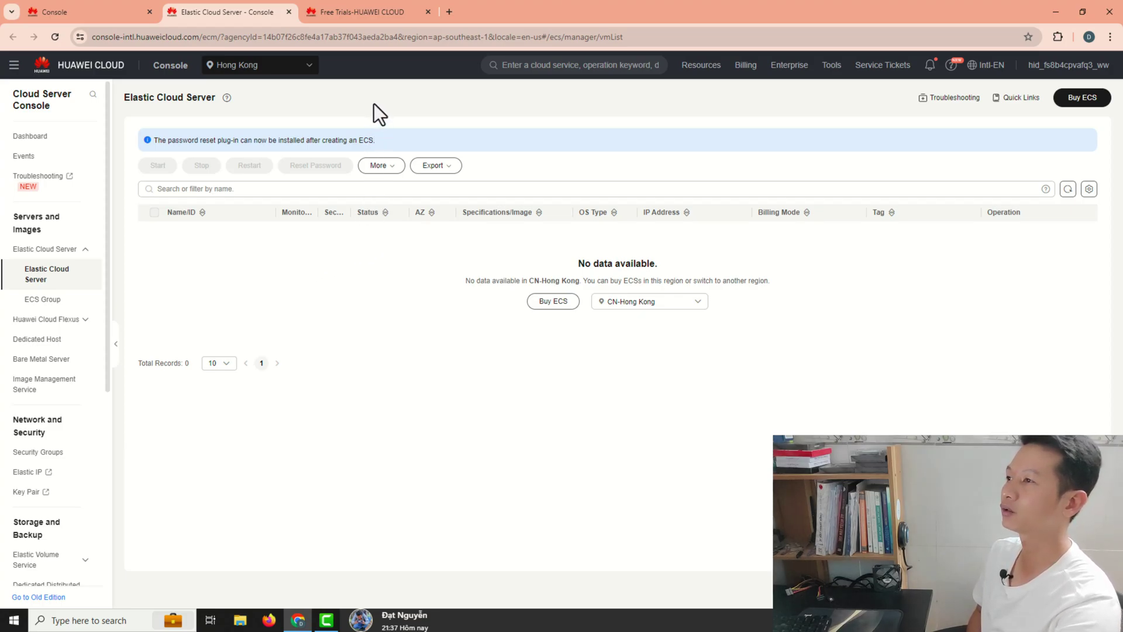
Claim the Flexus L free trial and review its $0.00 AP-Singapore, WordPress 6.4 configuration
click(373, 13)
scroll(939, 227, down, 4)
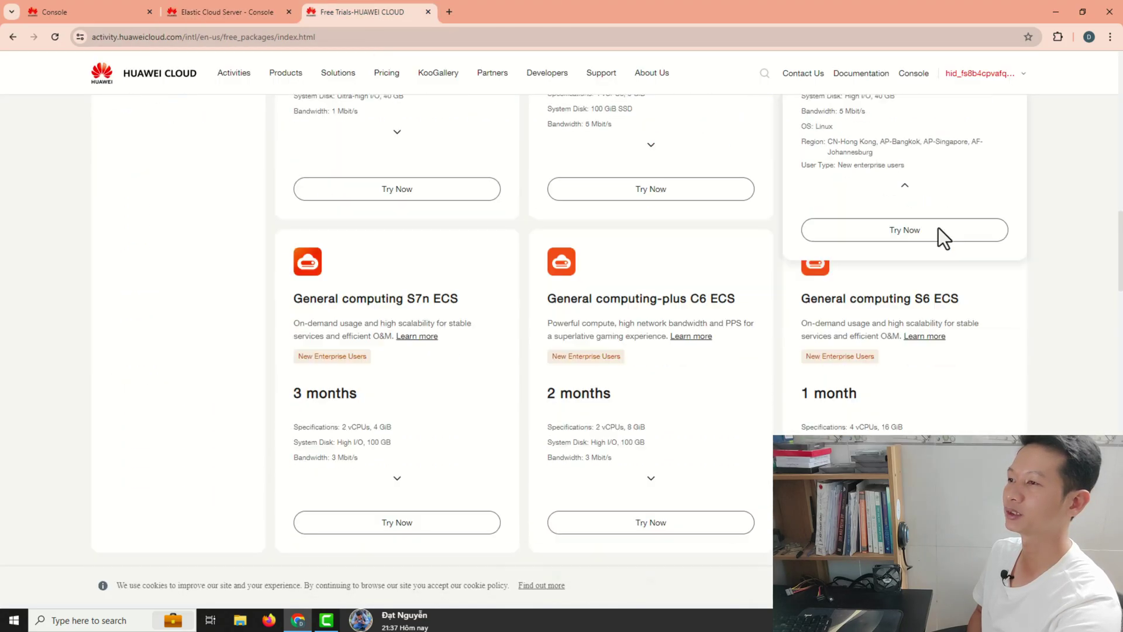
scroll(933, 227, down, 4)
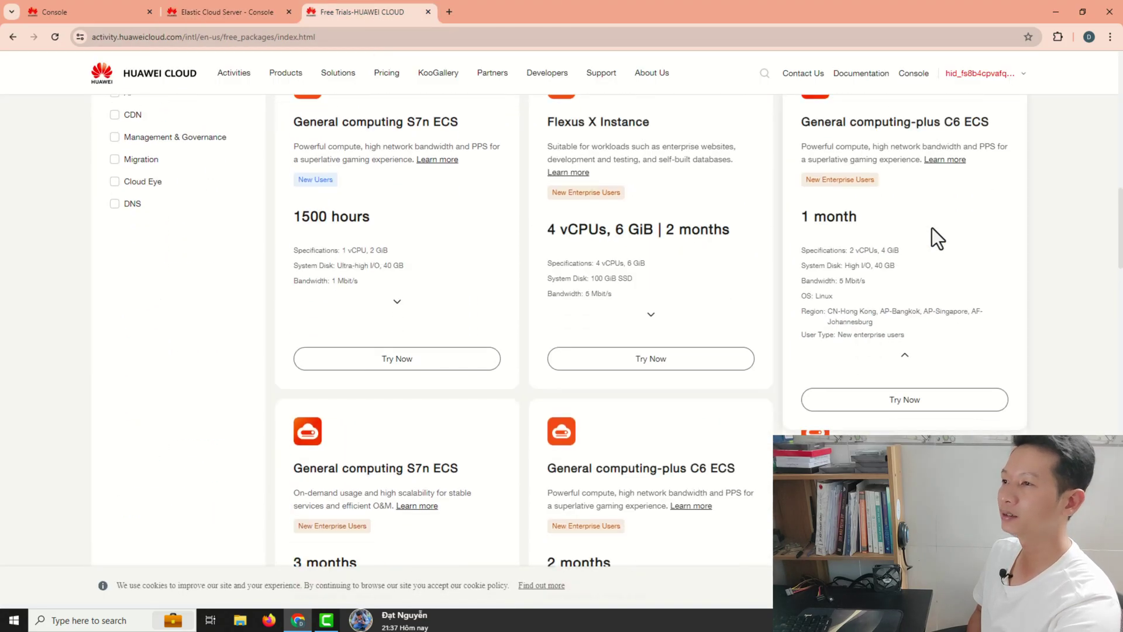
scroll(901, 257, up, 4)
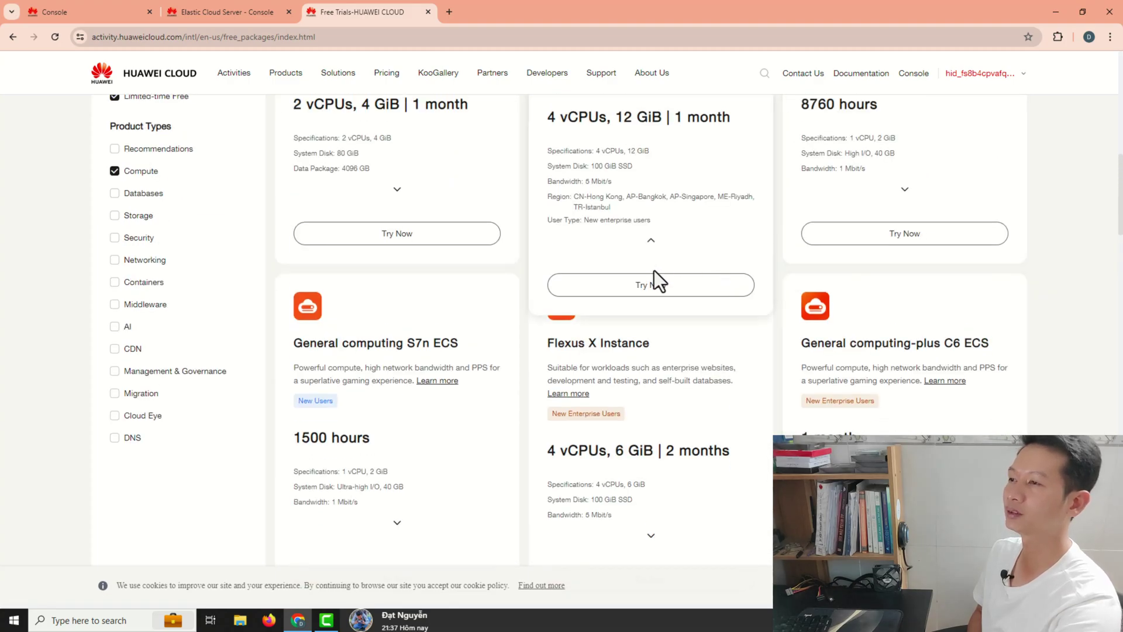
click(661, 299)
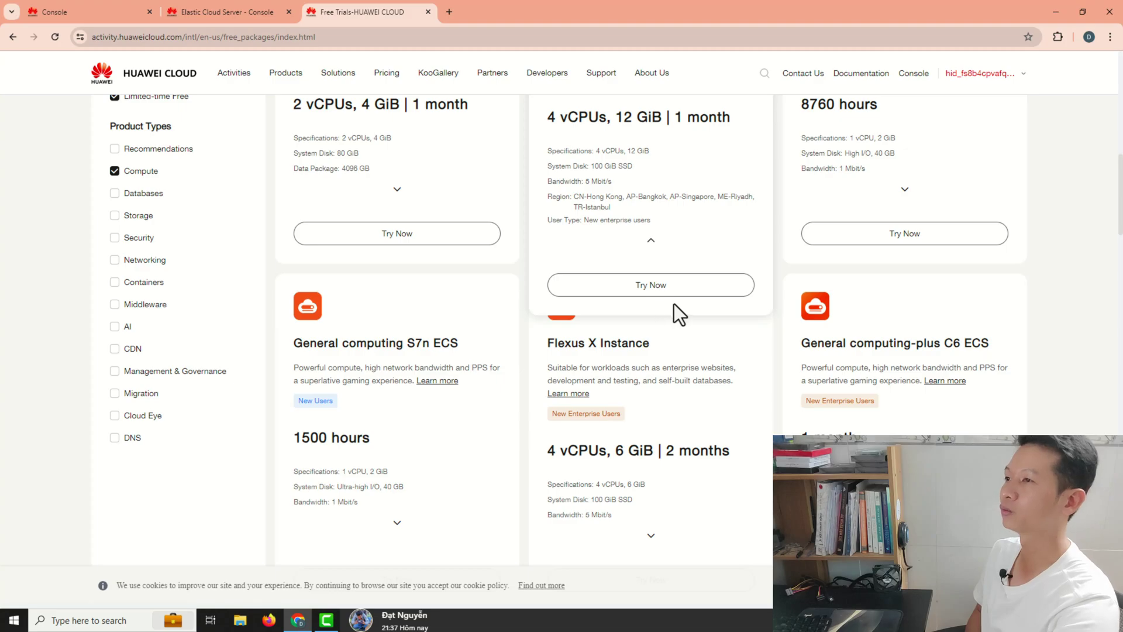
scroll(486, 319, down, 5)
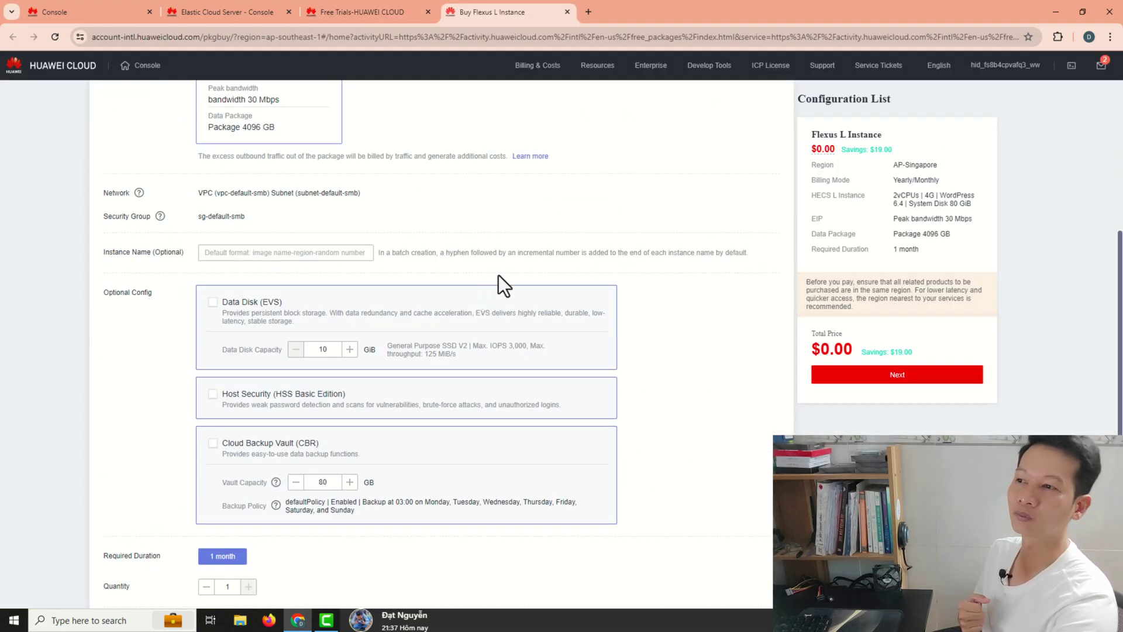
scroll(498, 275, up, 5)
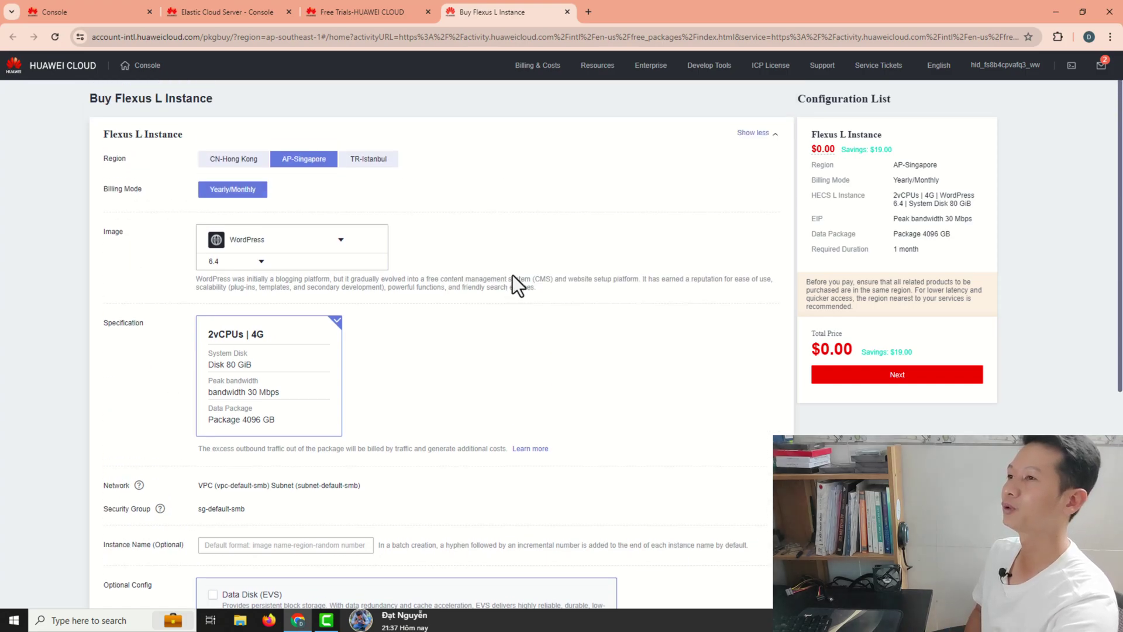